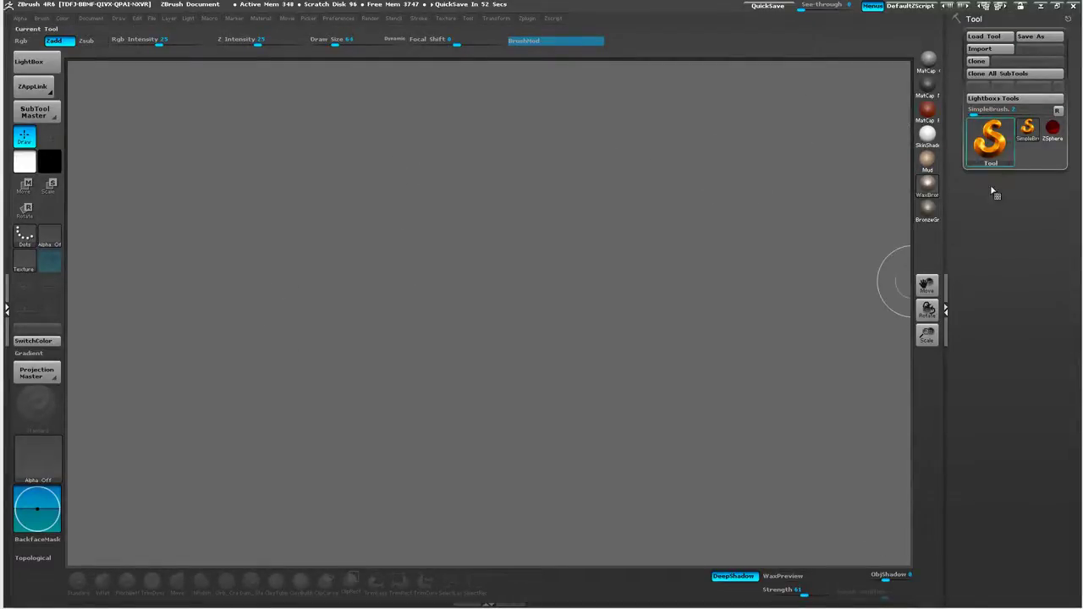
Draw a Plane3D primitive in the middle of the canvas and enter Edit mode.
click(990, 138)
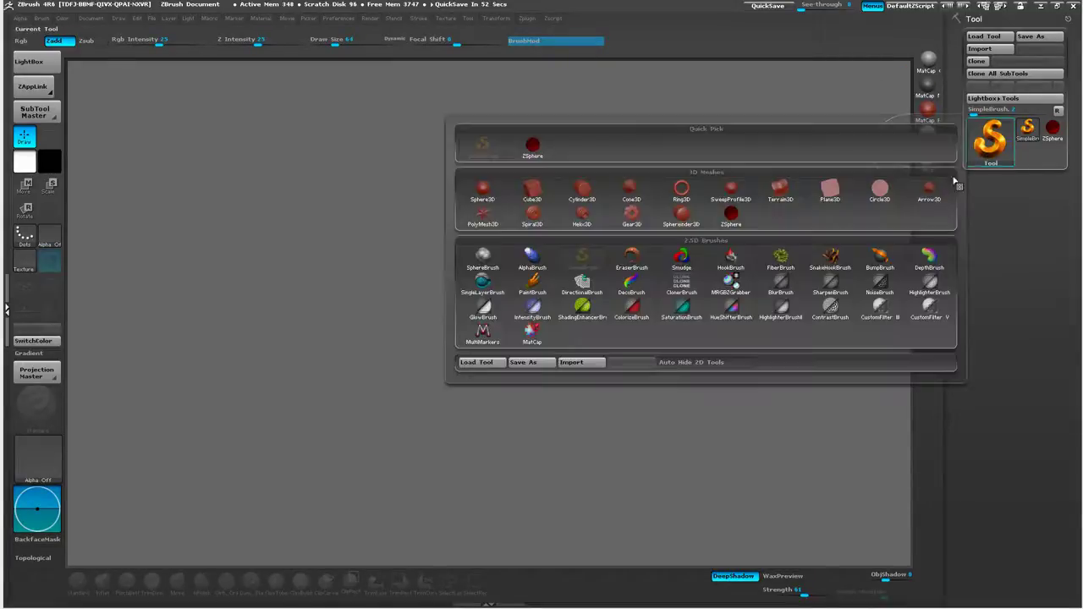
click(830, 191)
drag(484, 302, 574, 452)
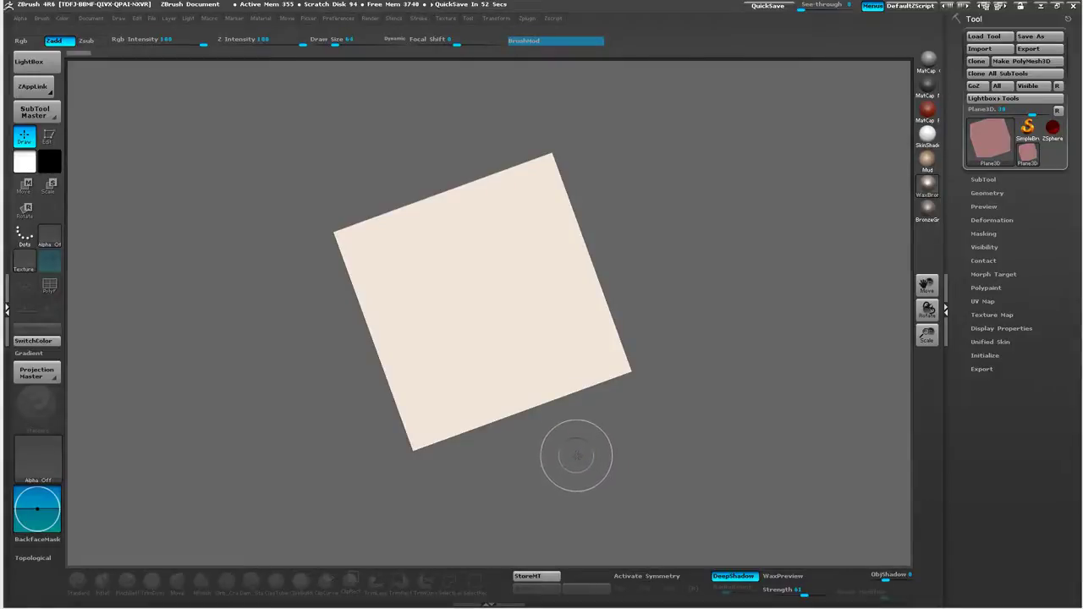
key(t)
drag(577, 456, 683, 248)
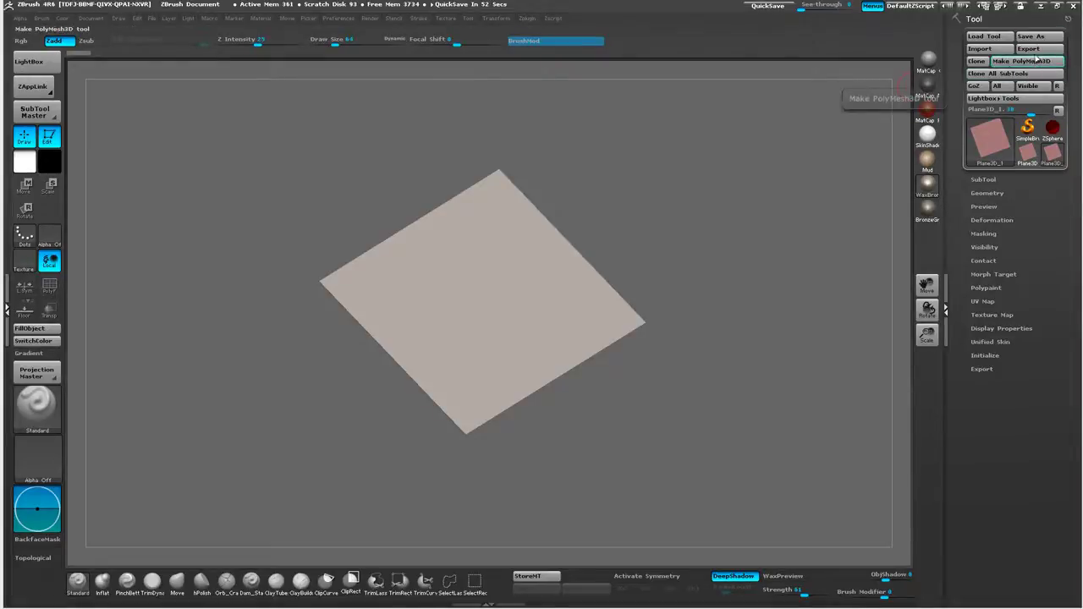
Convert the plane into a PolyMesh3D.
click(1036, 59)
drag(777, 293, 531, 291)
drag(730, 233, 636, 239)
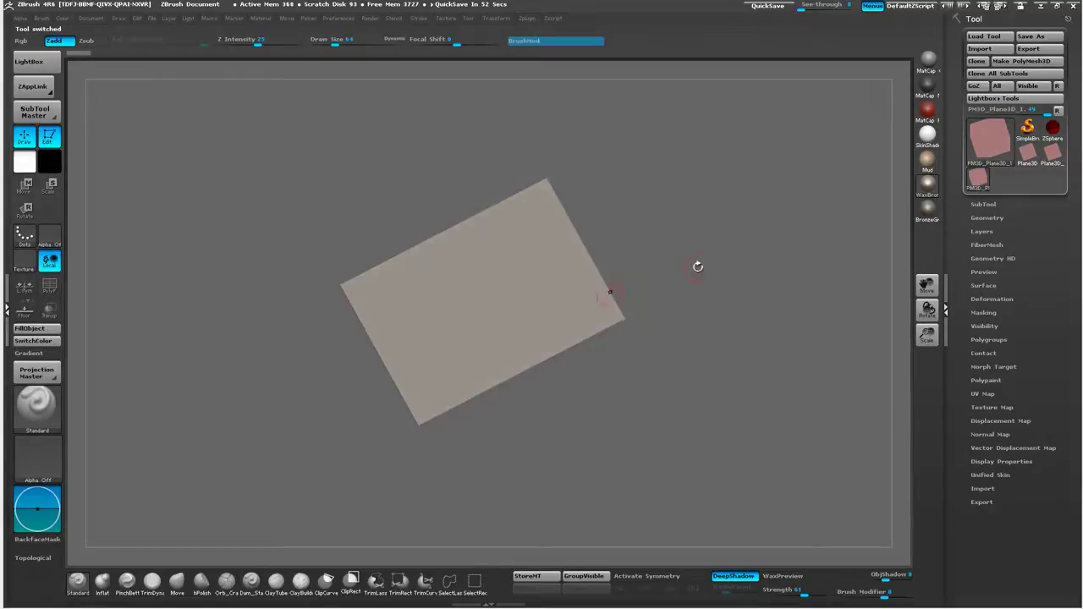
drag(698, 266, 754, 288)
Subdivide the plane mesh with smoothing up to subdivision level 7 and face it from the front.
click(990, 218)
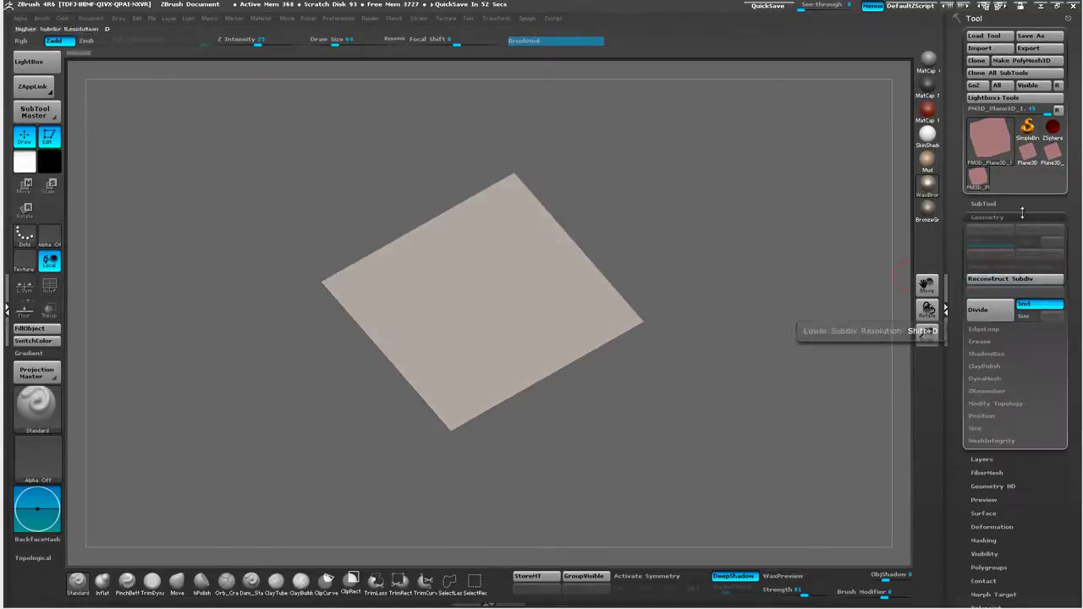
click(991, 314)
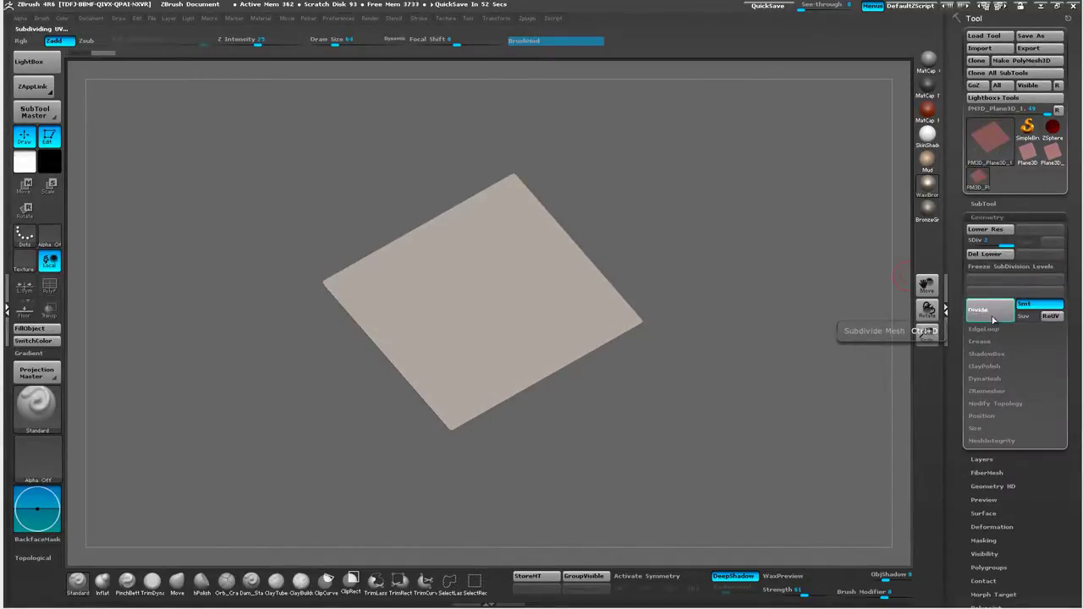
click(992, 315)
click(992, 313)
click(992, 311)
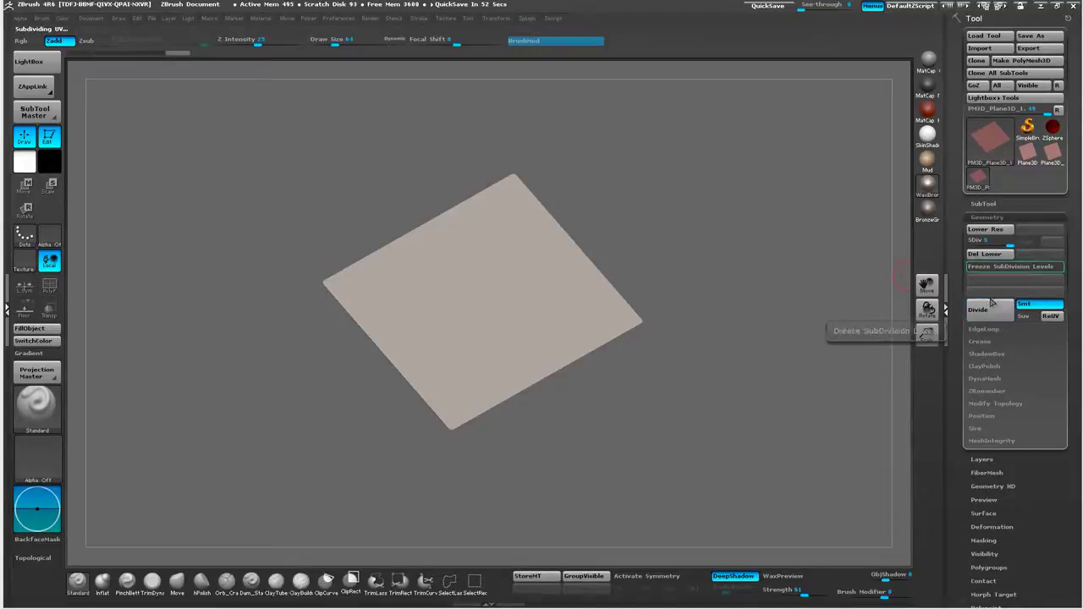
mouse_move(991, 145)
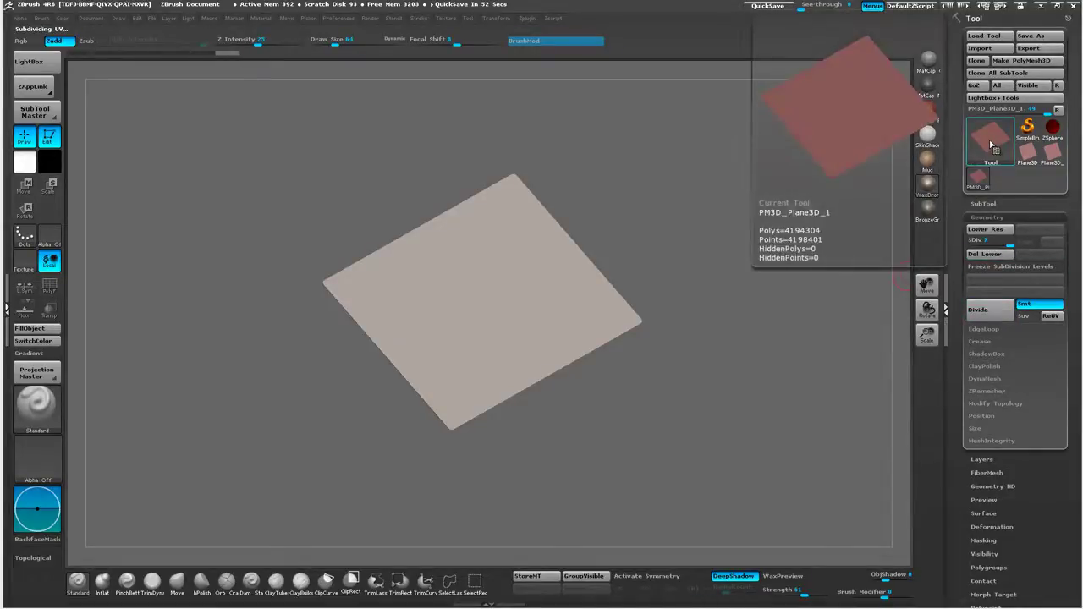
drag(686, 180, 741, 257)
shift+drag(717, 296, 696, 300)
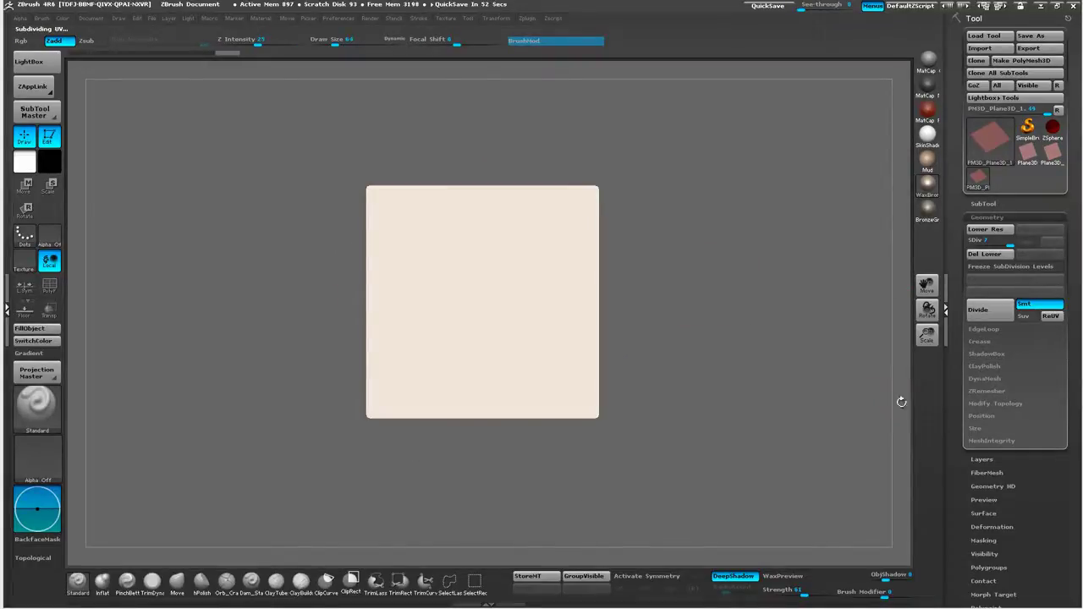
Expand the plane's Texture Map and Masking settings so both are within reach.
drag(964, 451, 957, 418)
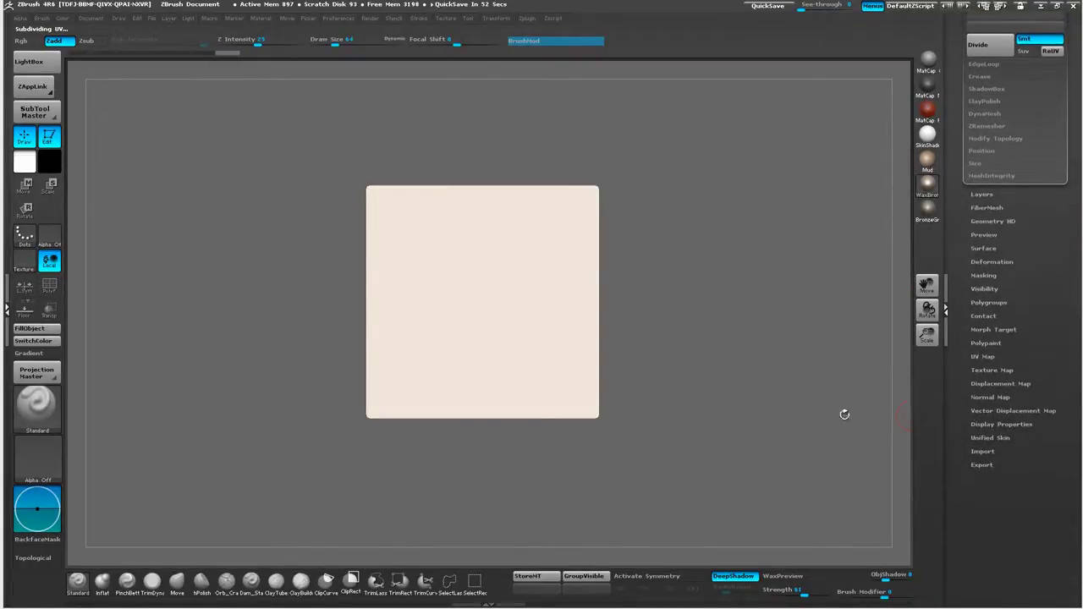
drag(971, 375, 980, 382)
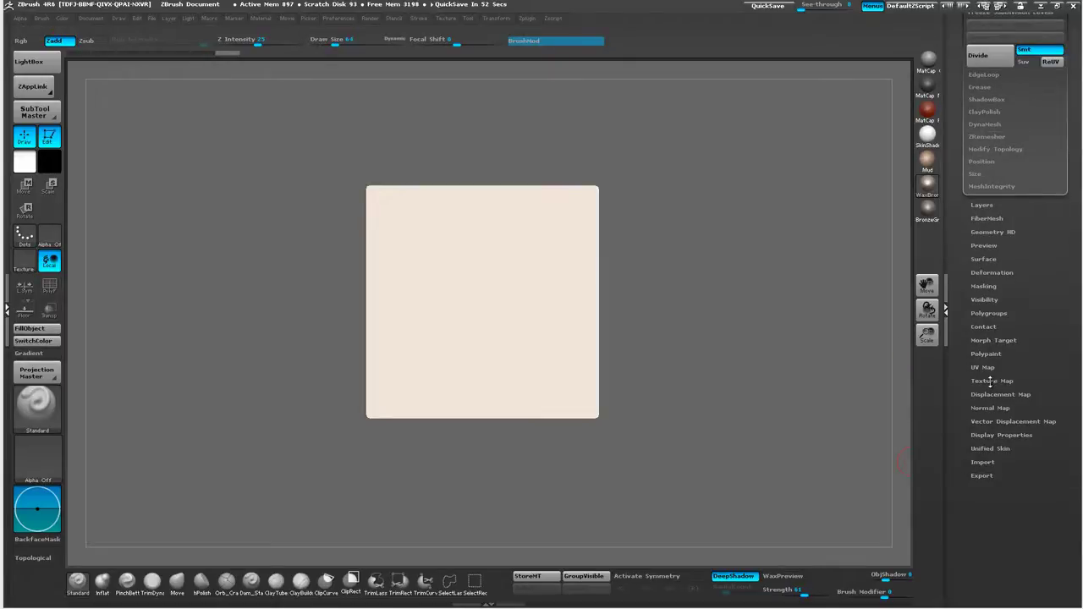
click(990, 381)
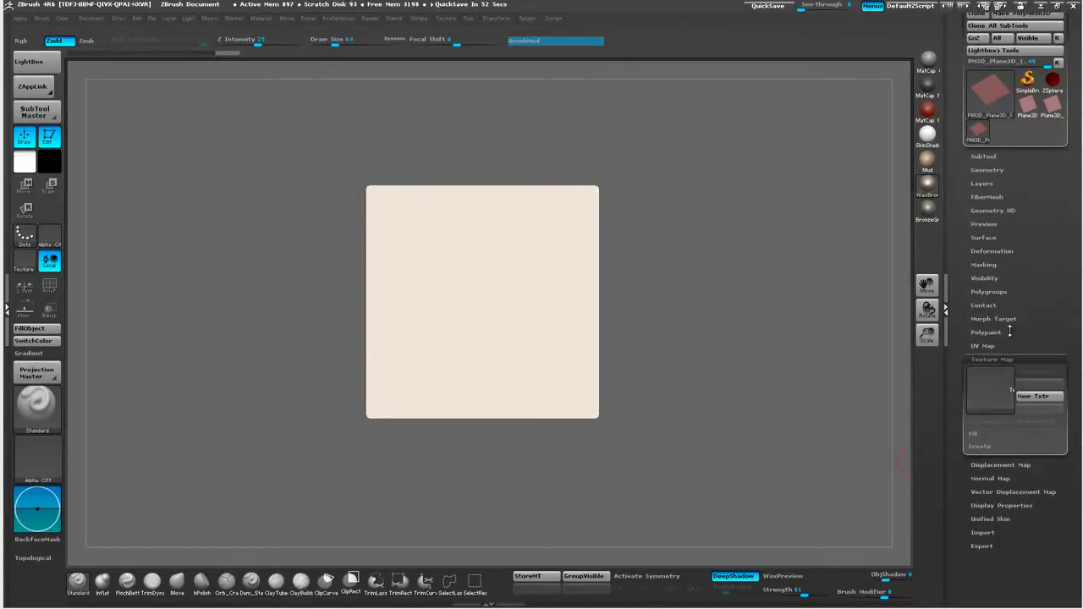
key(ctrl+shift)
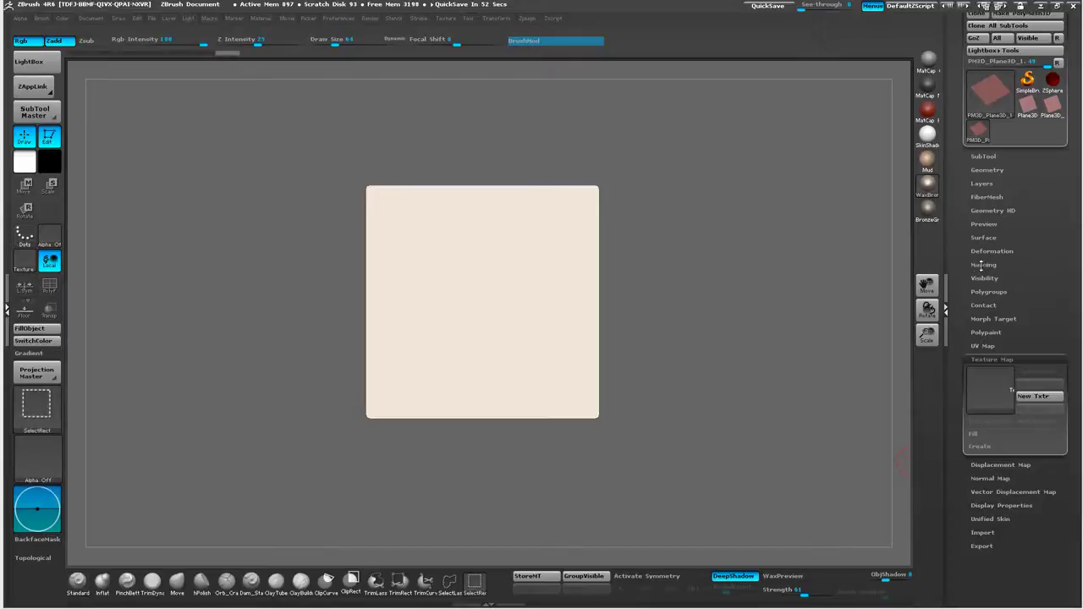
key(ctrl+shift)
click(984, 265)
drag(964, 267, 964, 119)
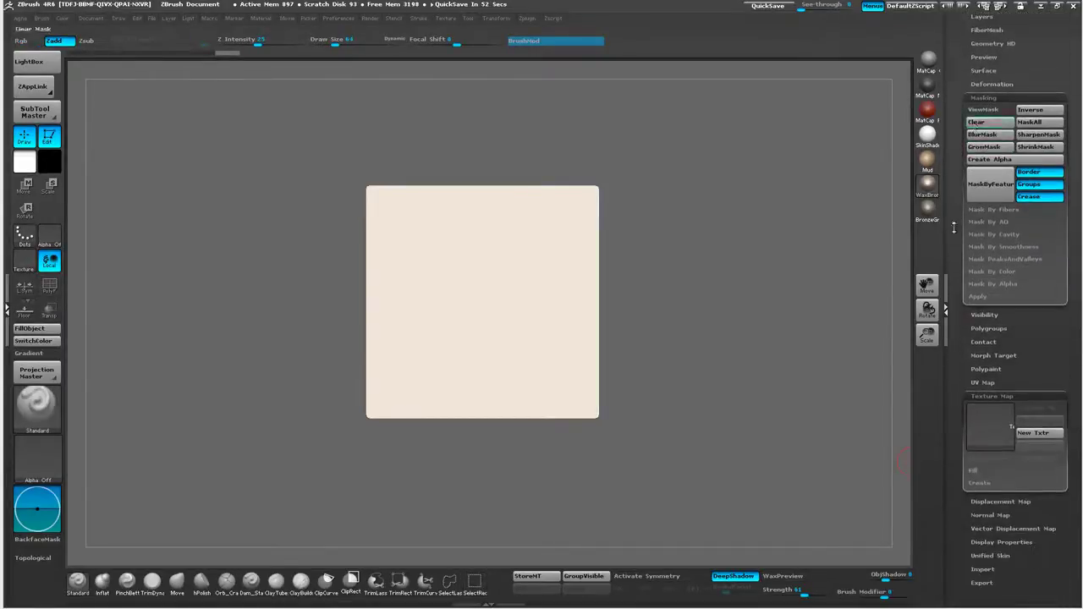
drag(962, 362, 959, 382)
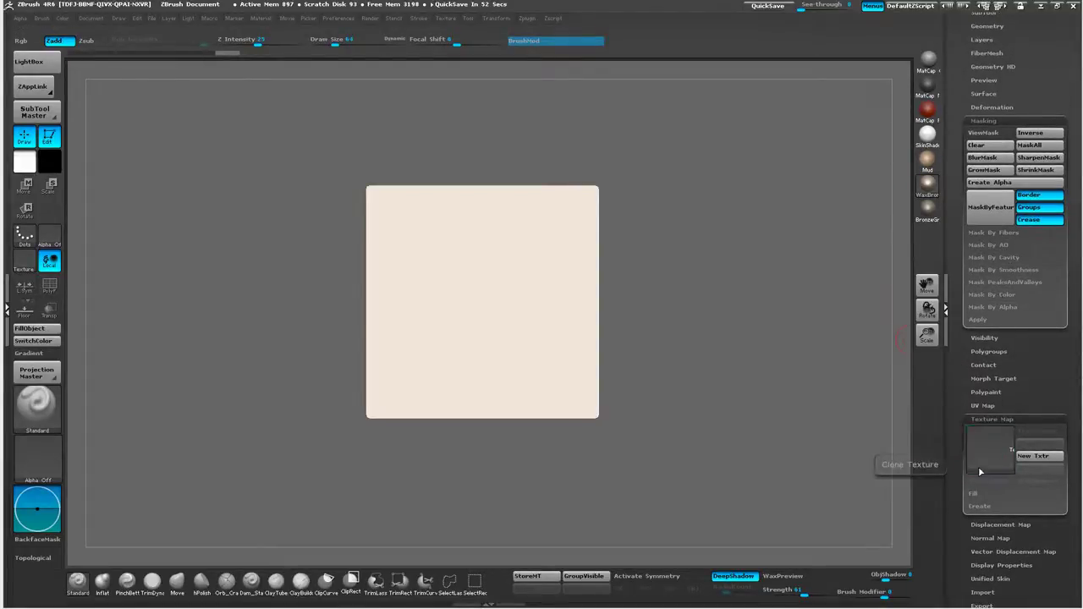
Import Logo_Keychain.psd from the Mold3D_Logo_Demo folder on the desktop as the plane's texture map.
click(994, 455)
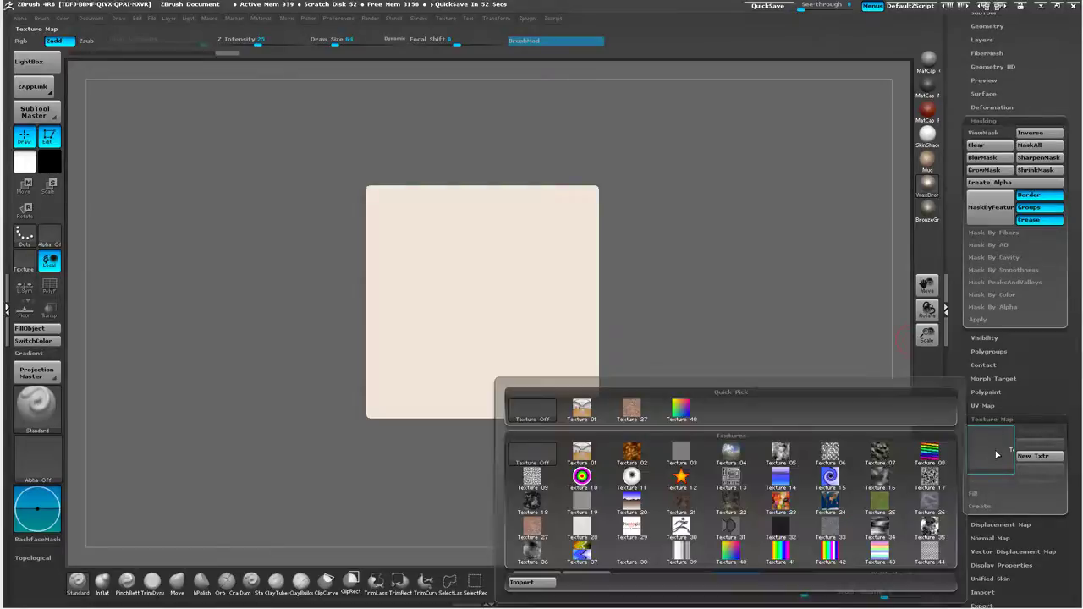
click(522, 583)
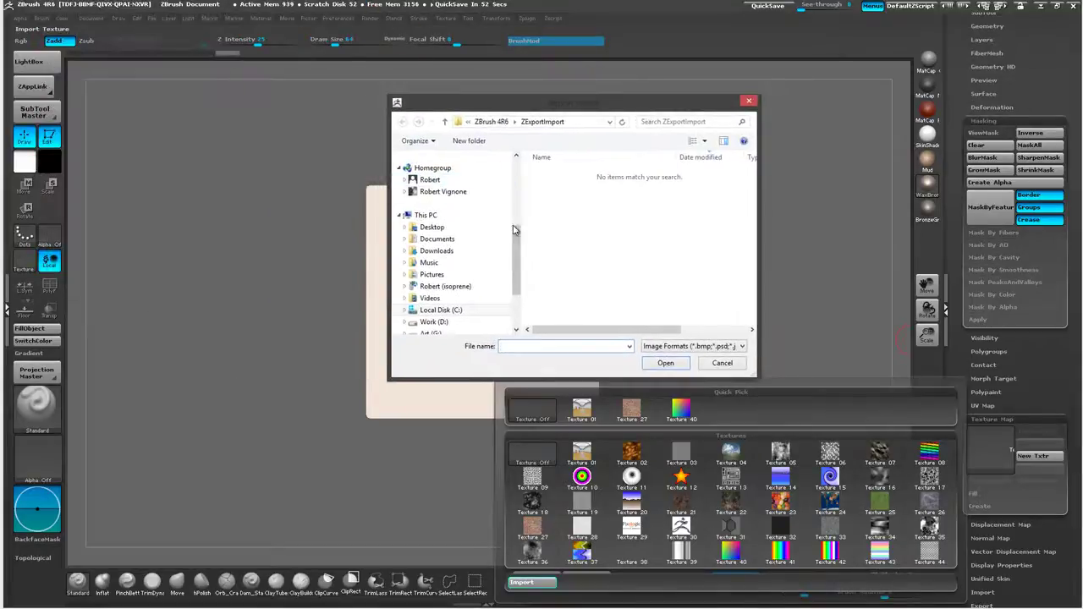
scroll(513, 229, up, 5)
click(430, 173)
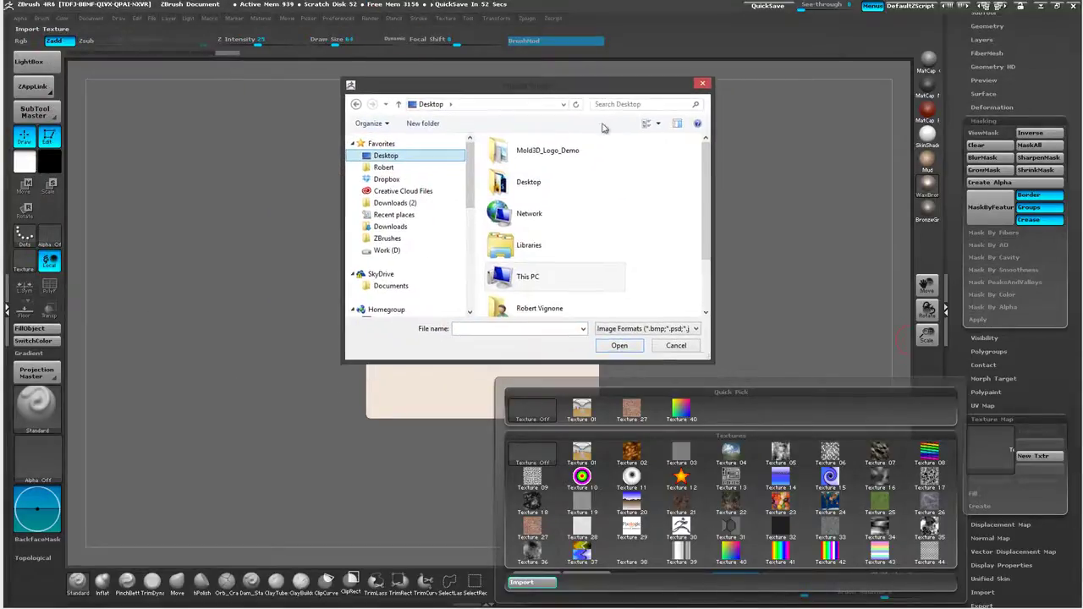
drag(707, 360, 772, 425)
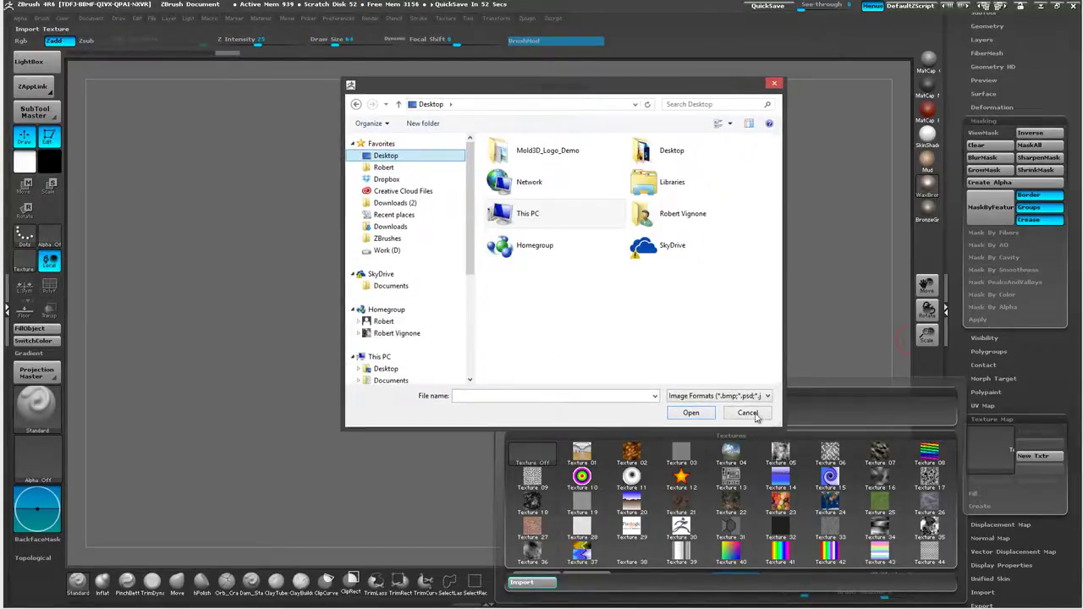
double_click(501, 151)
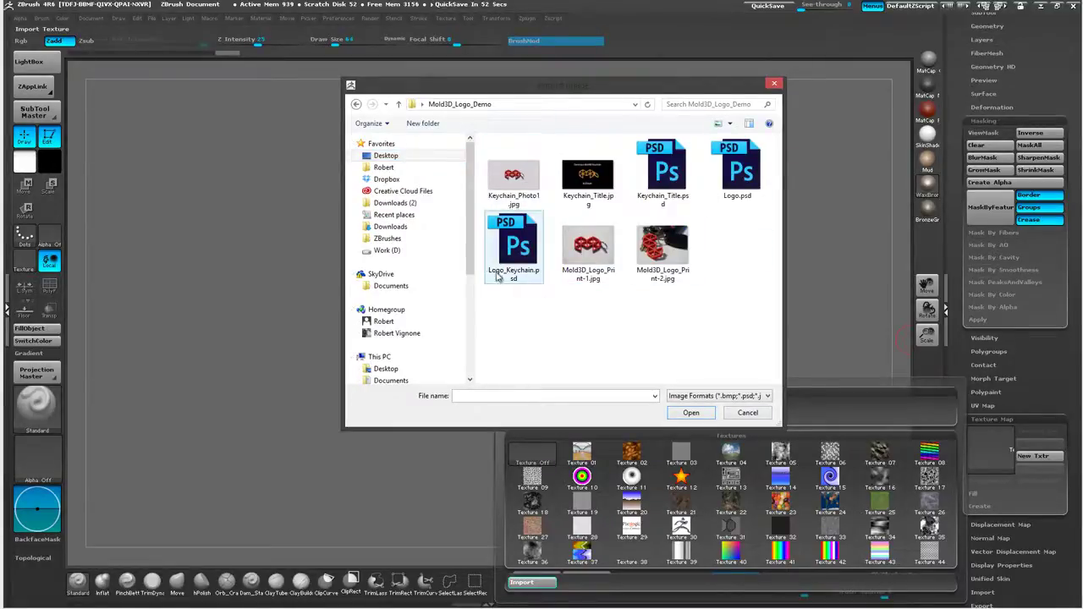
click(526, 273)
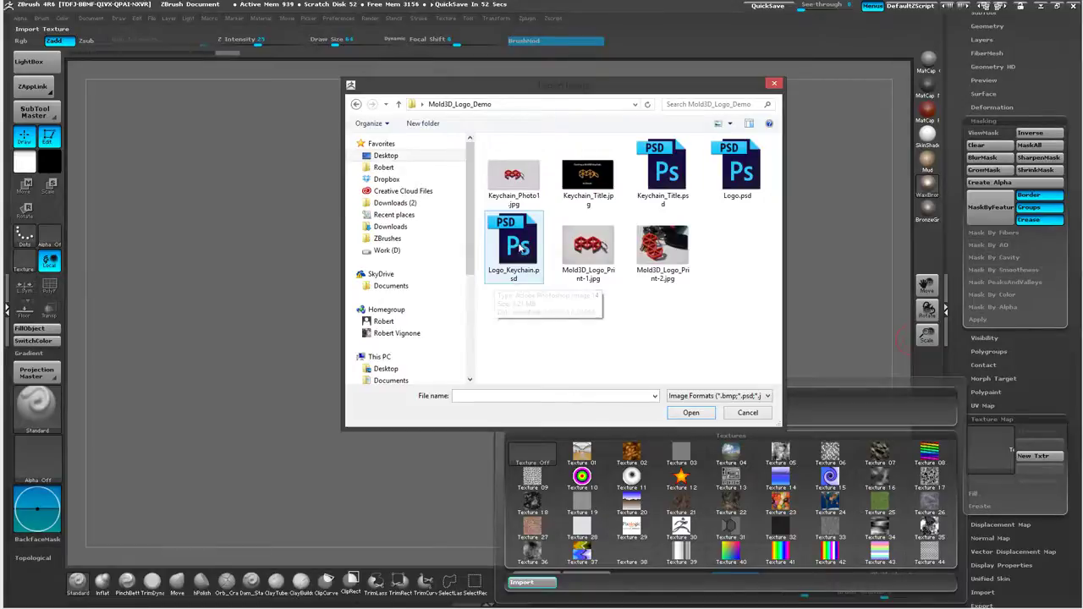
click(692, 414)
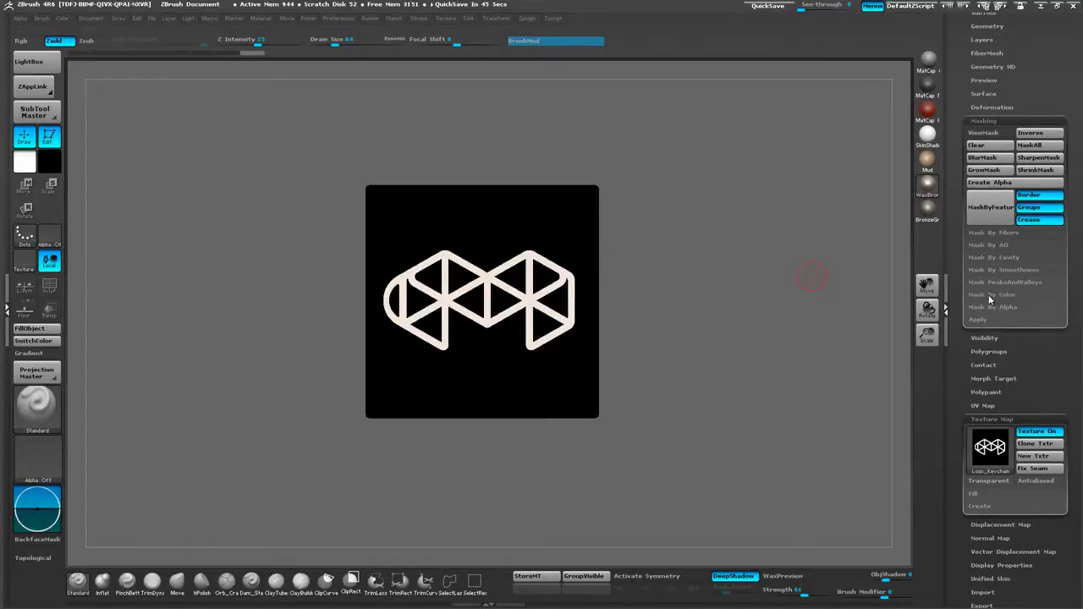
Mask the plane by the logo texture's intensity and turn off the texture display.
click(990, 296)
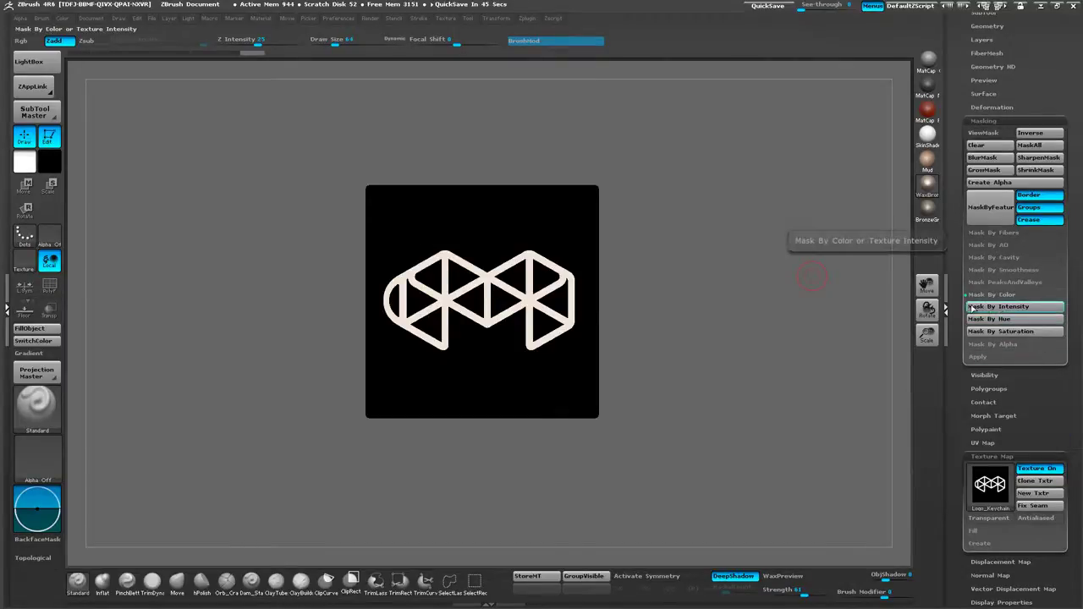
click(1006, 308)
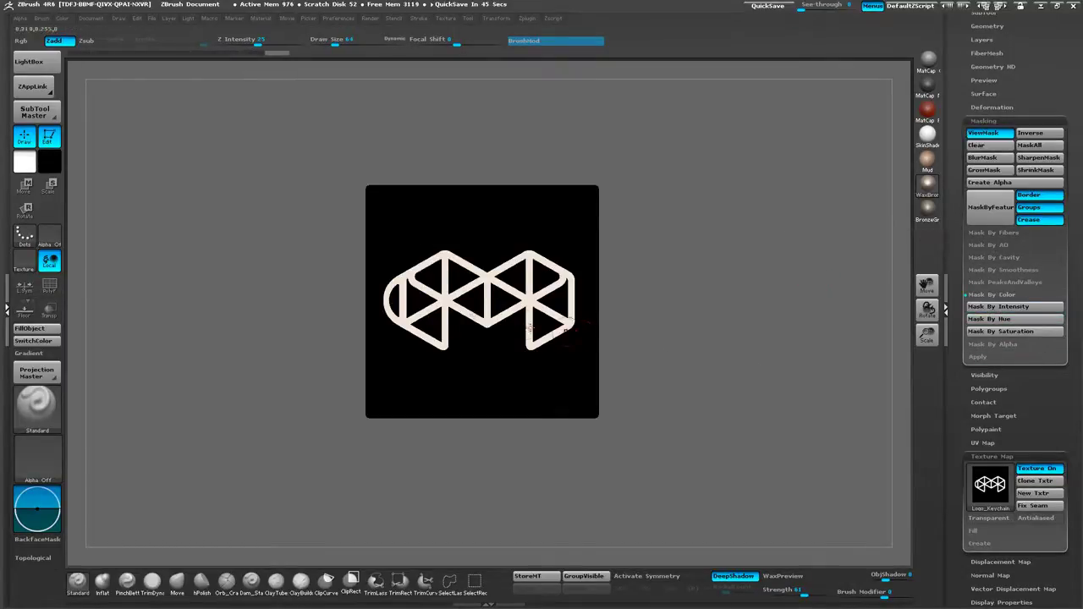
drag(714, 370, 548, 331)
click(1035, 469)
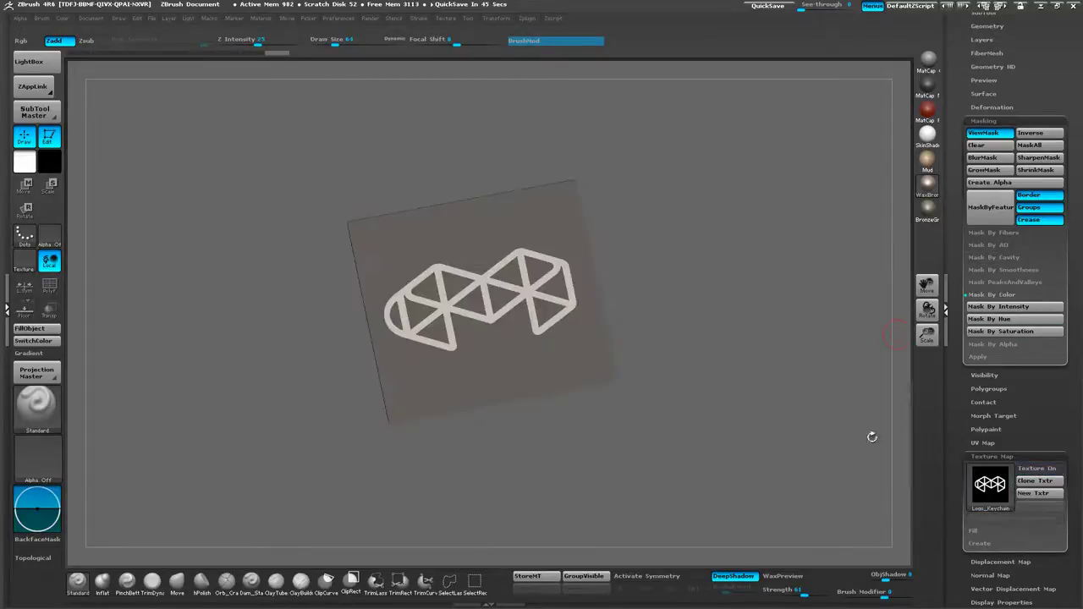
alt+drag(712, 373, 721, 437)
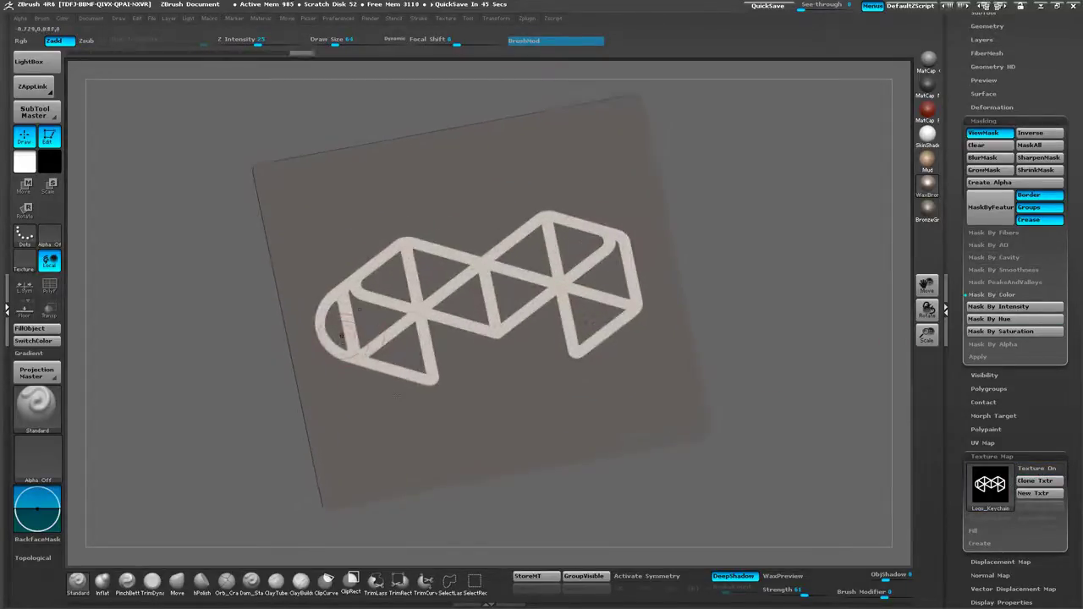
ctrl+right_drag(583, 354, 697, 304)
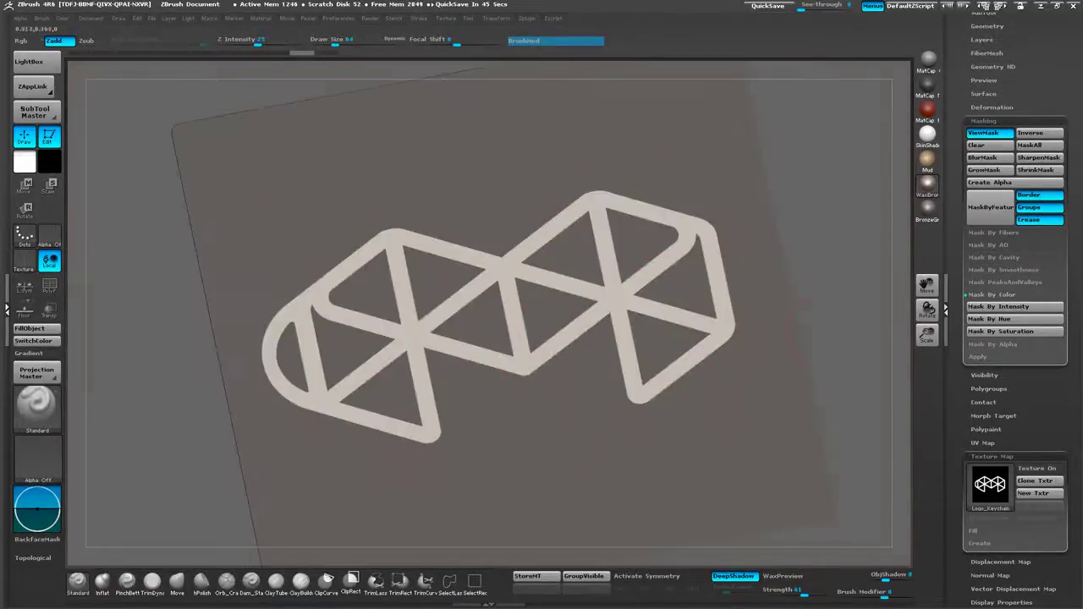
shift+drag(838, 314, 781, 313)
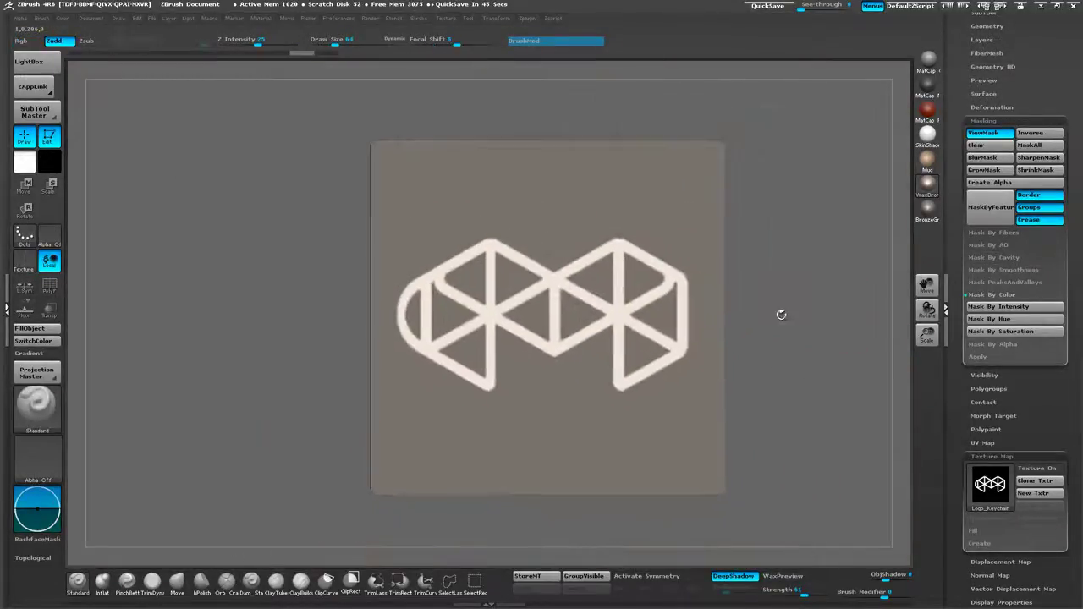
drag(797, 379, 806, 371)
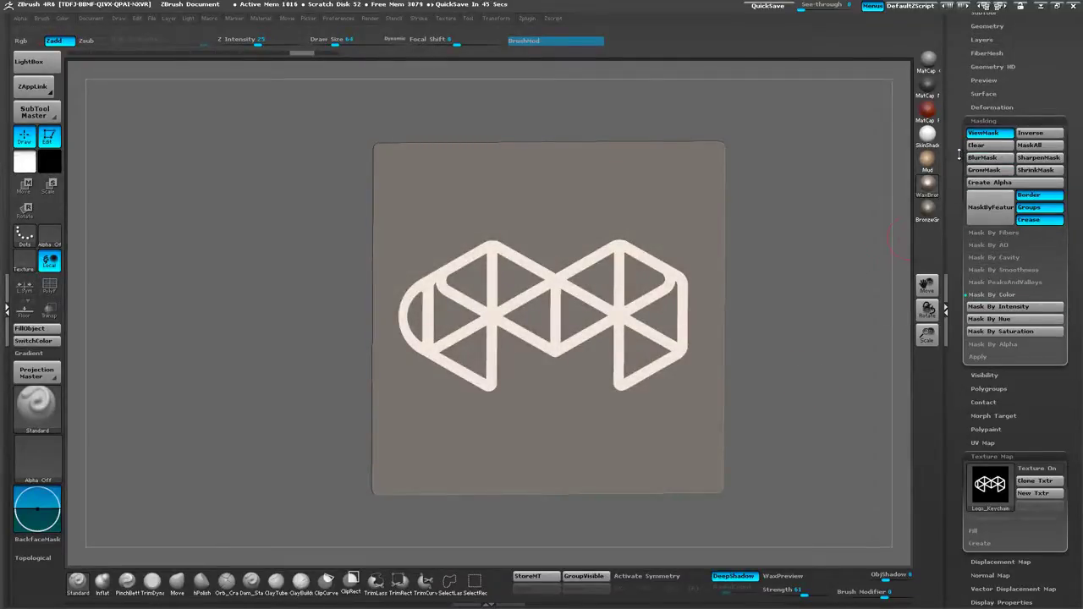
Expand the SubTool settings and invert the mask so that the logo shape is masked instead of its background.
drag(963, 156, 964, 348)
click(991, 204)
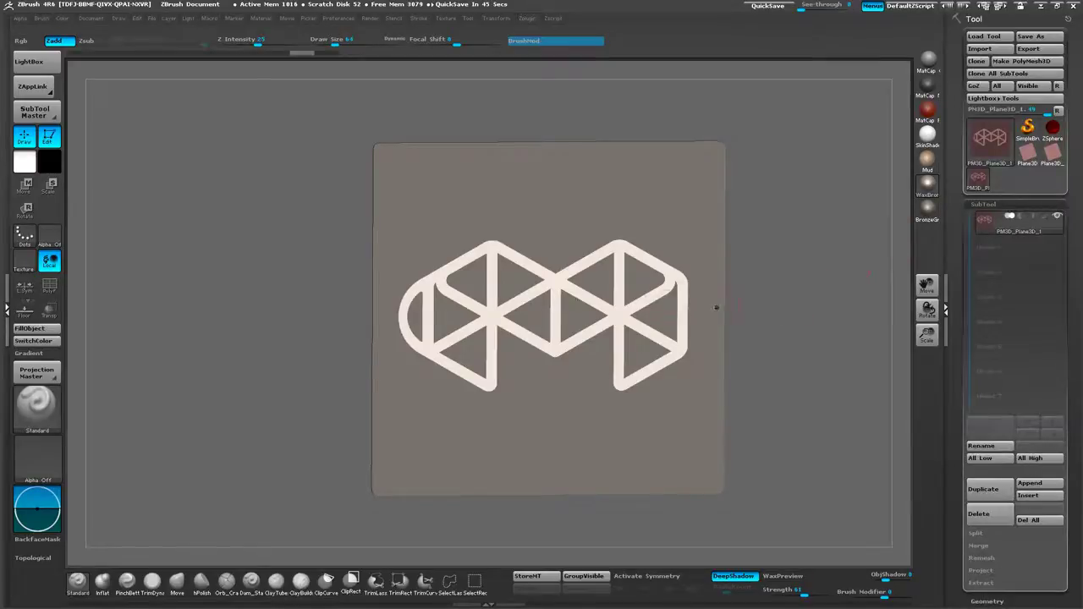
right_drag(619, 255, 672, 280)
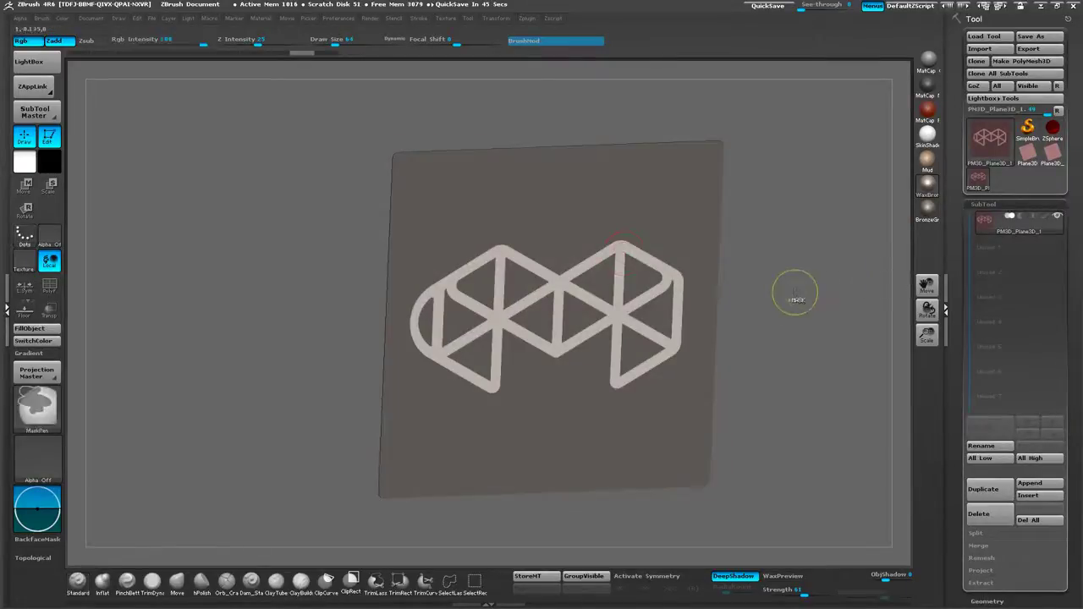
ctrl+click(794, 298)
mouse_move(711, 331)
right_down()
mouse_move(672, 276)
mouse_move(673, 530)
mouse_move(641, 341)
right_up()
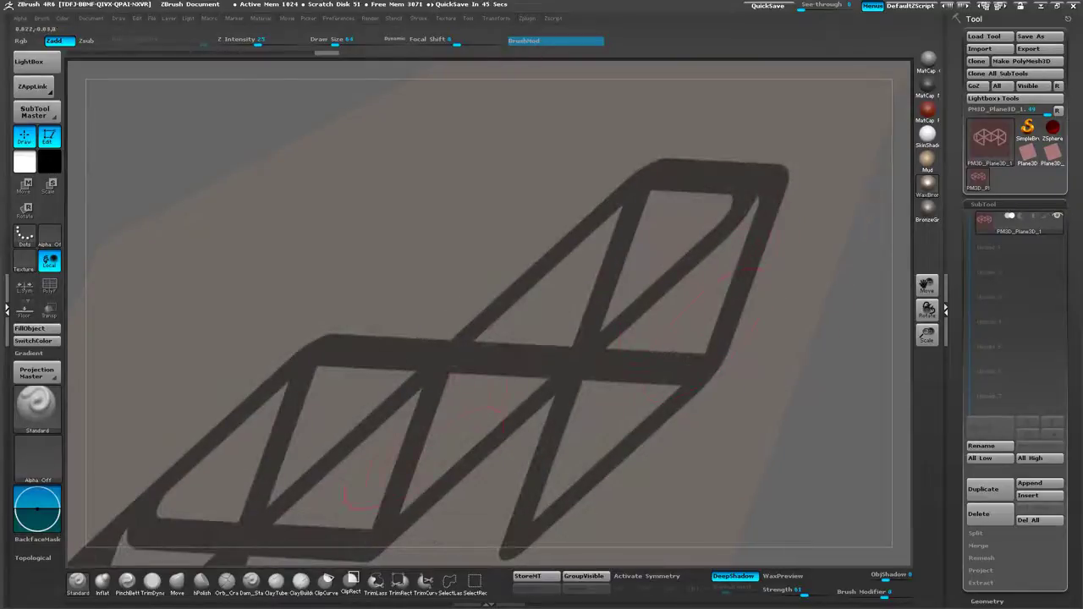
drag(364, 493, 206, 390)
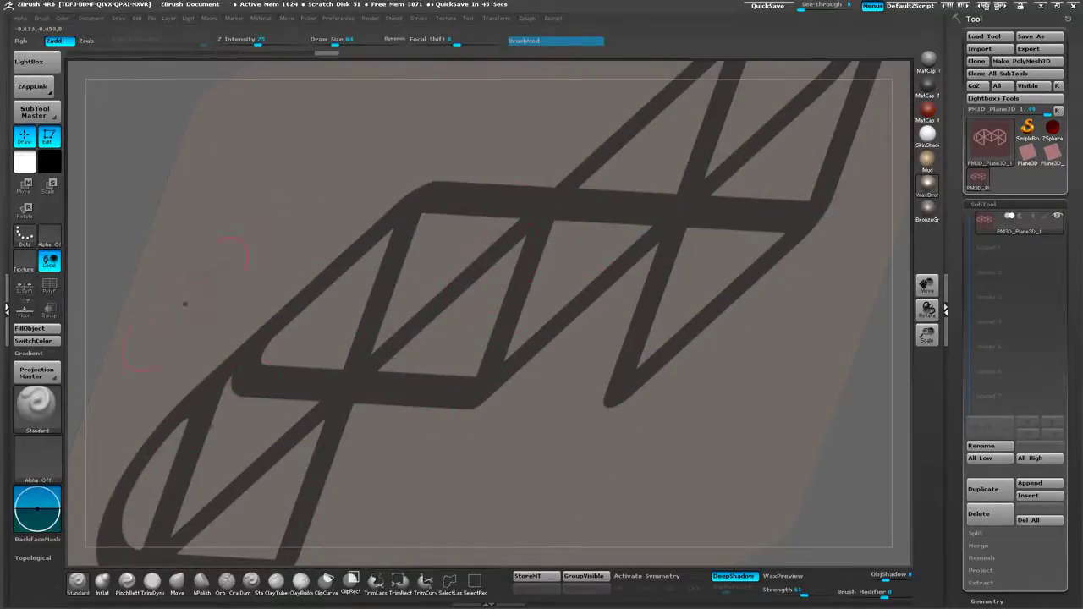
ctrl+right_drag(765, 370, 789, 283)
alt+drag(788, 283, 608, 328)
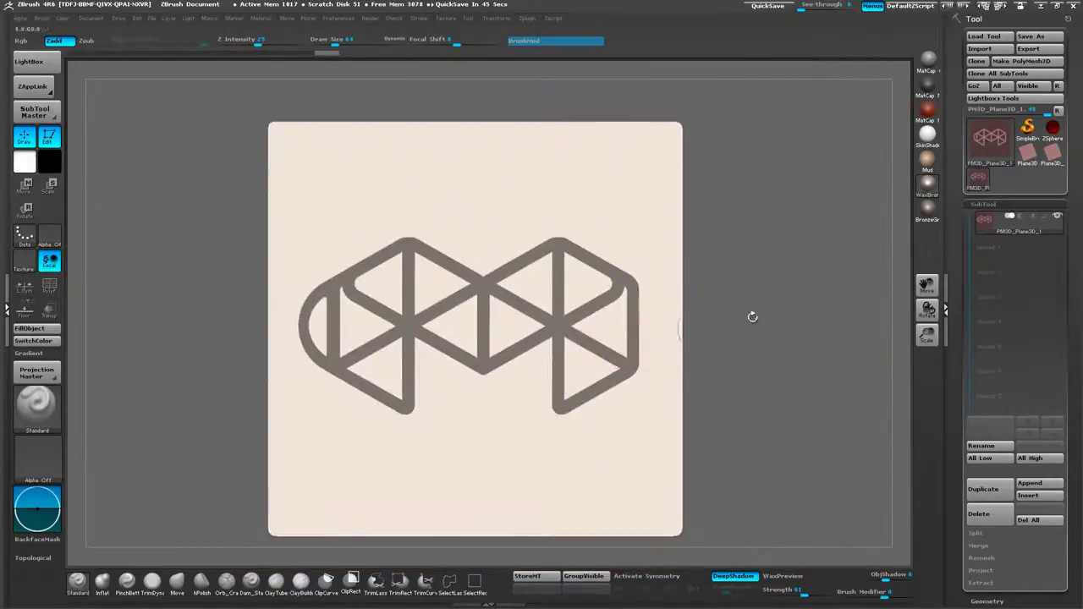
drag(964, 538, 964, 529)
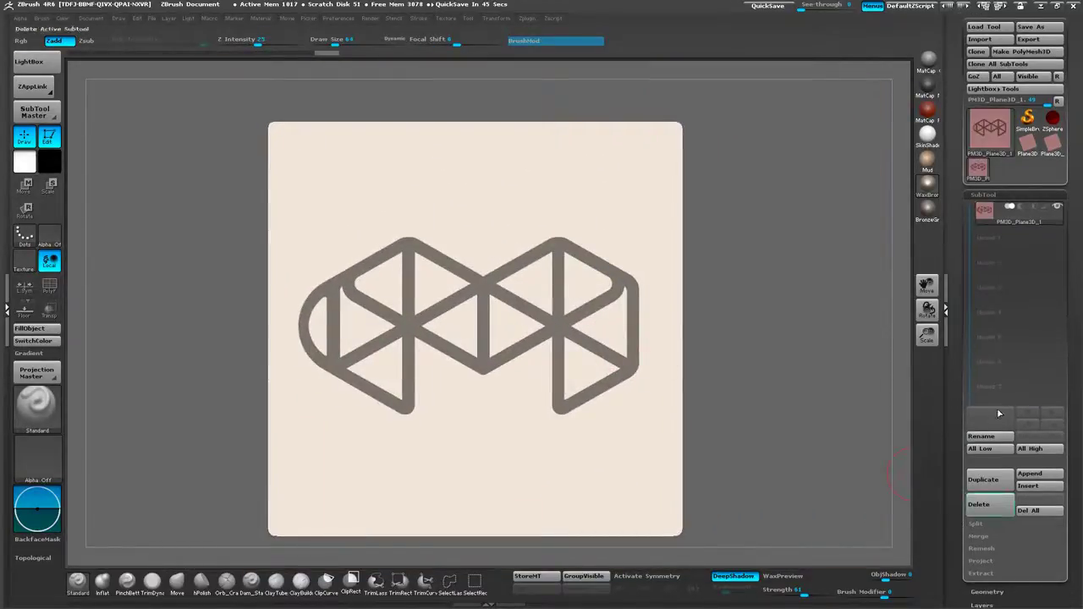
Extract the masked logo shape at a thickness of 0.02 and accept it as a new subtool.
click(996, 194)
click(983, 196)
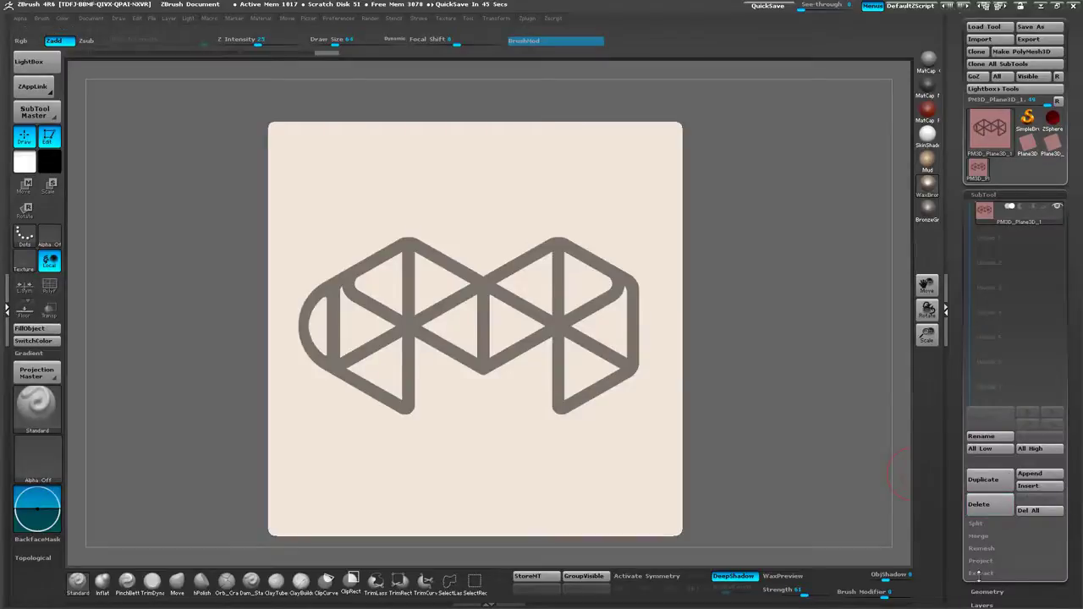
scroll(959, 548, down, 2)
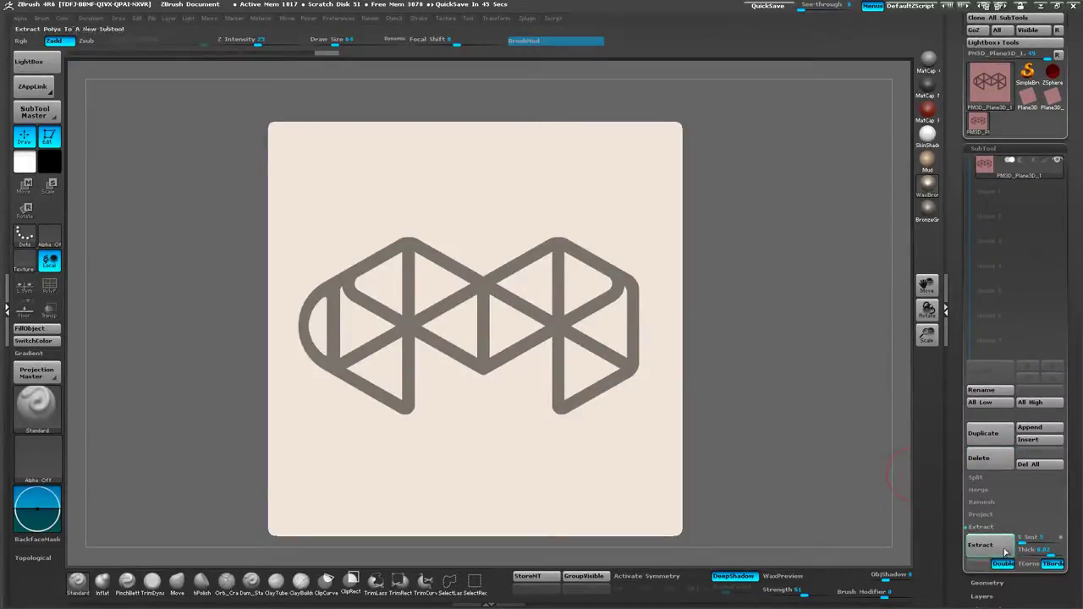
click(1001, 548)
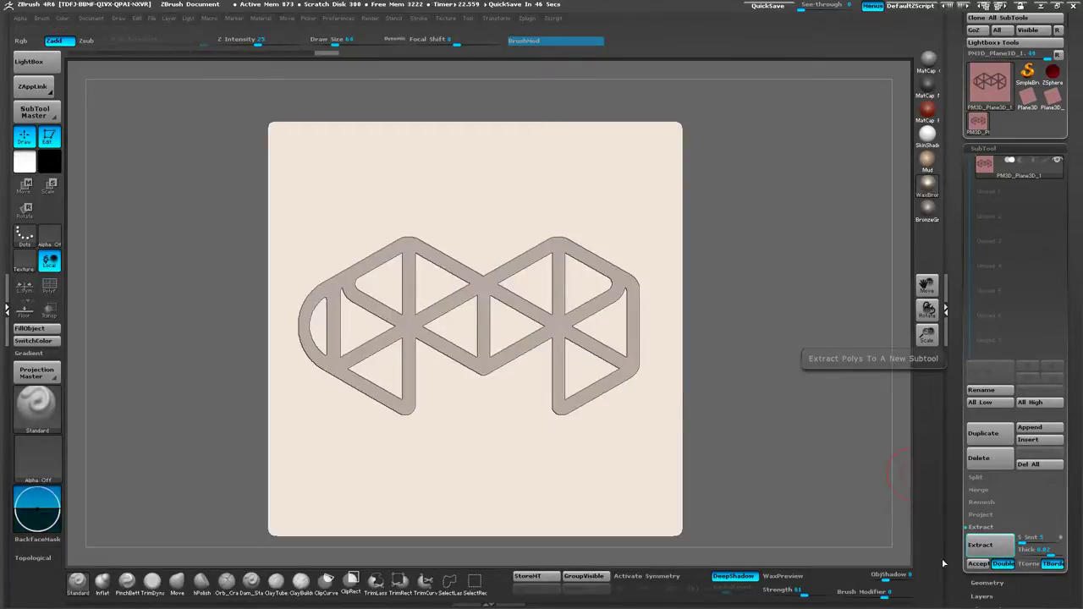
click(977, 564)
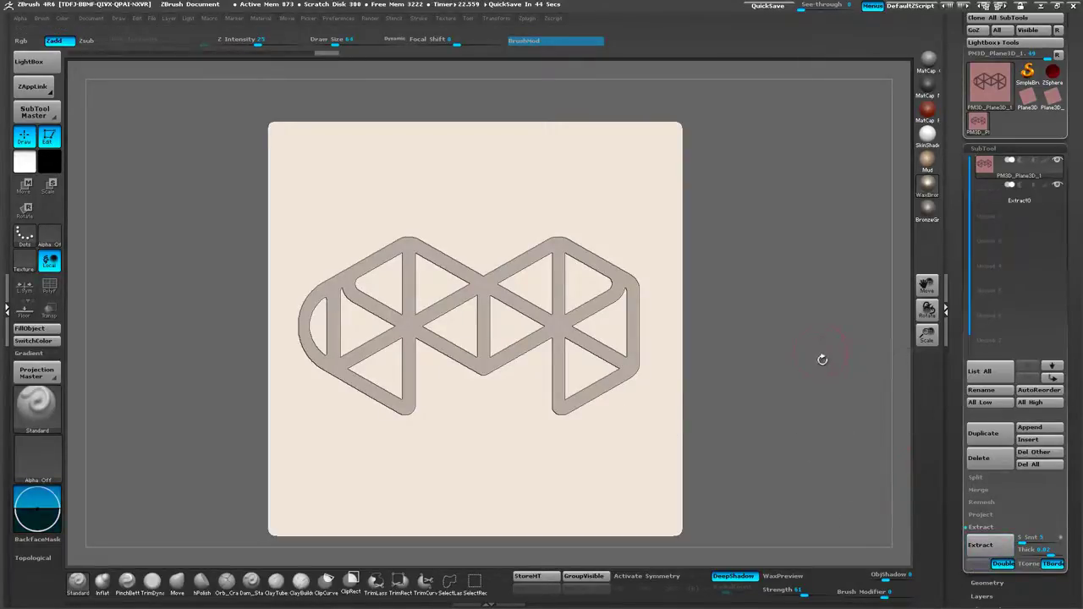
Delete the original plane subtool, PM3D_Plane3D_1, keeping only the extracted logo.
click(988, 197)
click(982, 170)
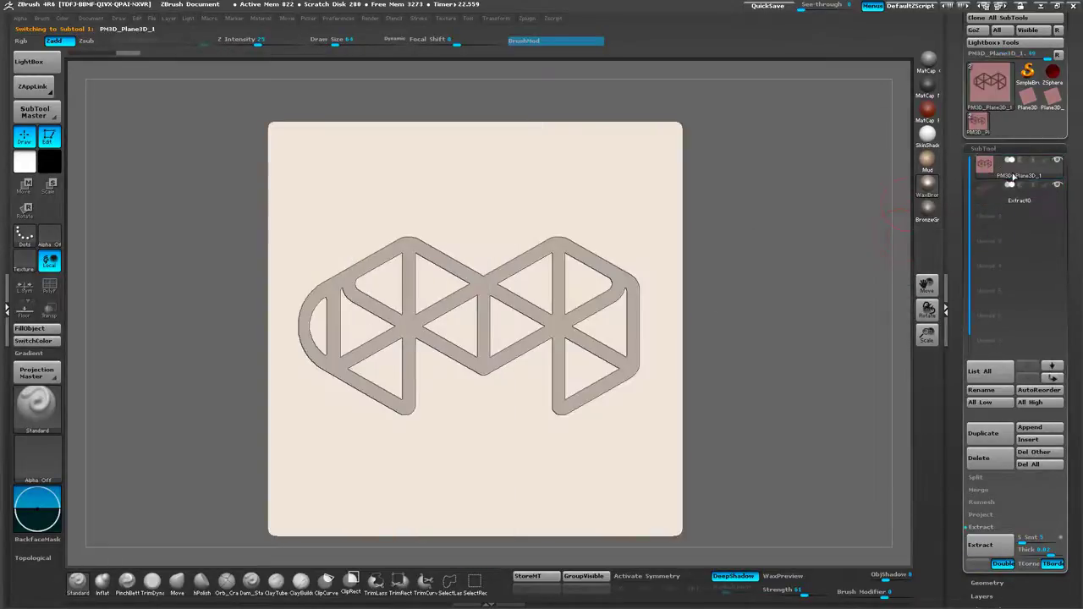
click(982, 458)
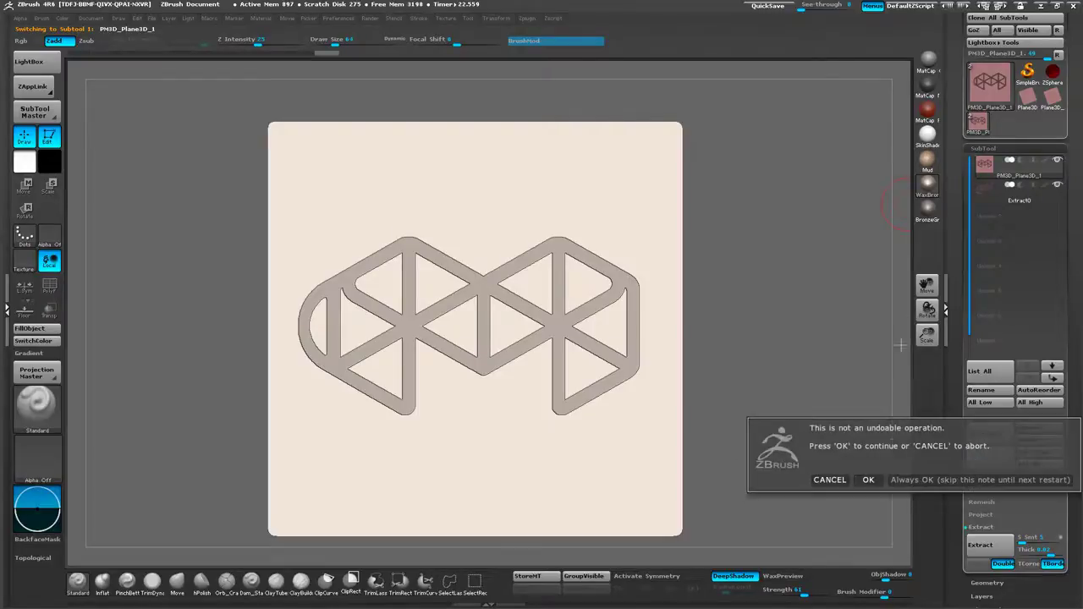
click(927, 480)
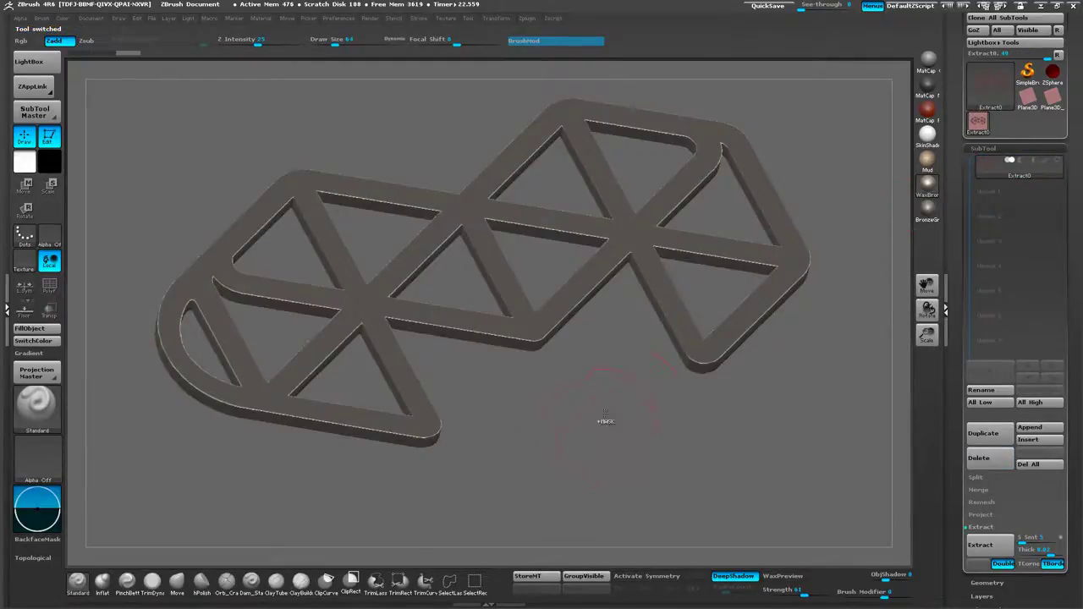
Clear the mask from the extracted logo and look over its thickness and side walls at an angle.
ctrl+drag(606, 413, 508, 507)
drag(641, 467, 629, 310)
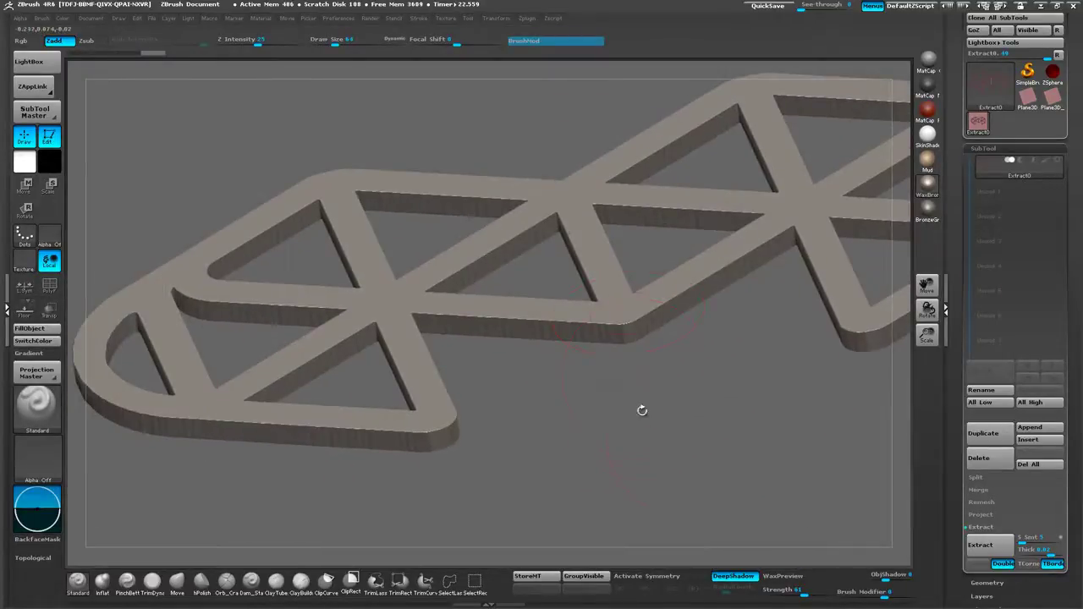
drag(684, 430, 676, 288)
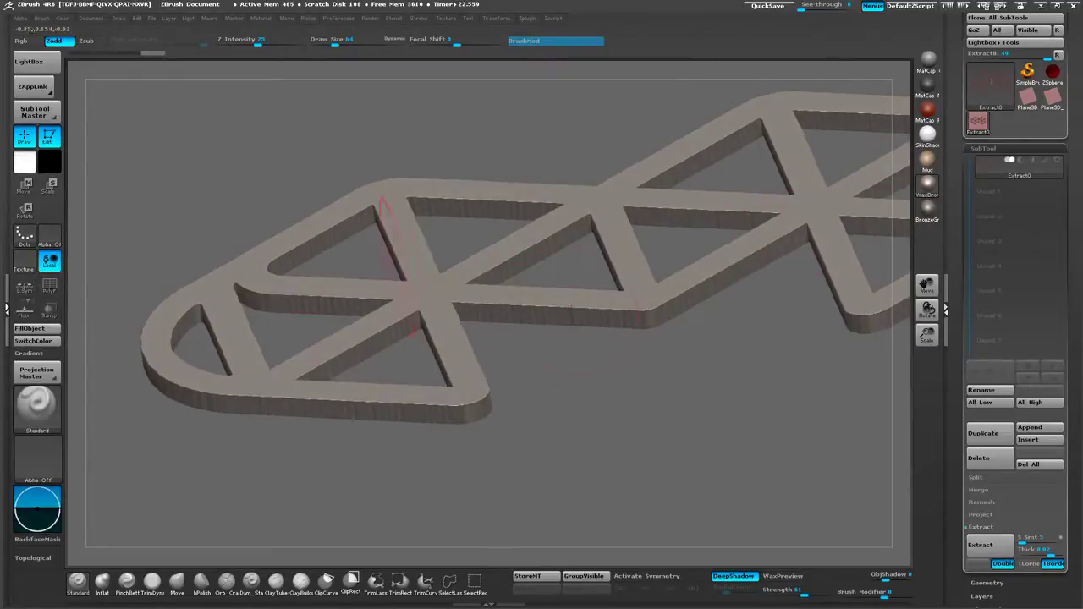
Display the polygroup wireframe and isolate the polygroup of the logo's flat front face.
click(49, 286)
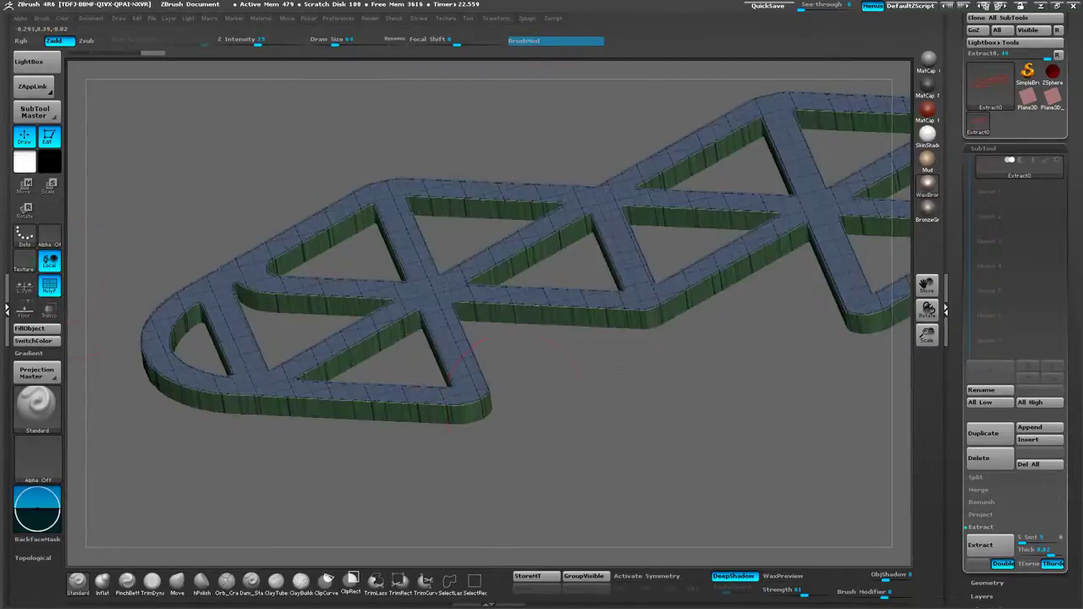
drag(618, 414, 536, 425)
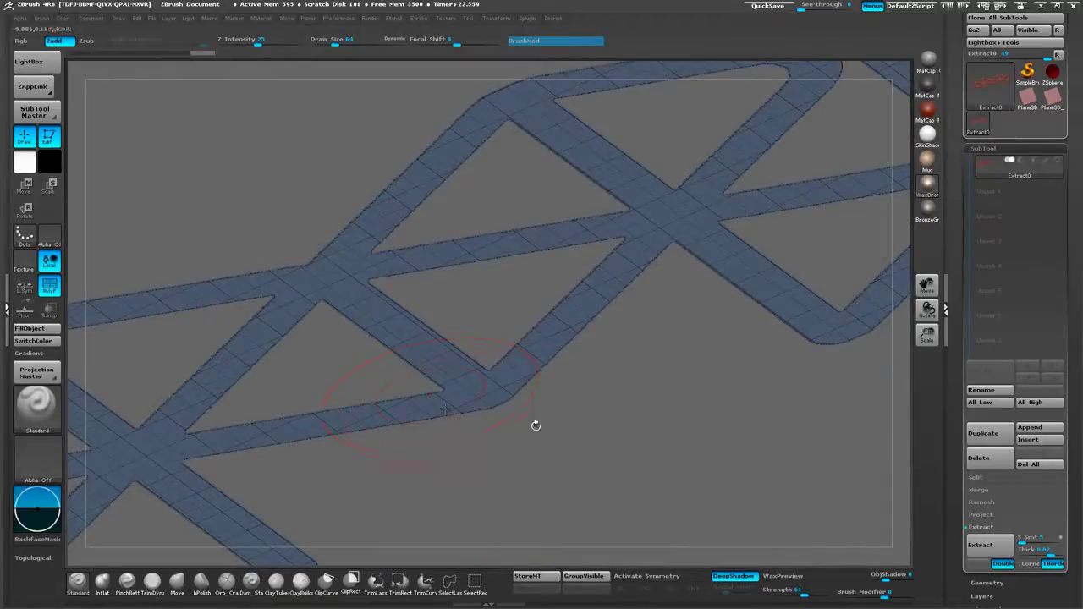
drag(581, 459, 569, 506)
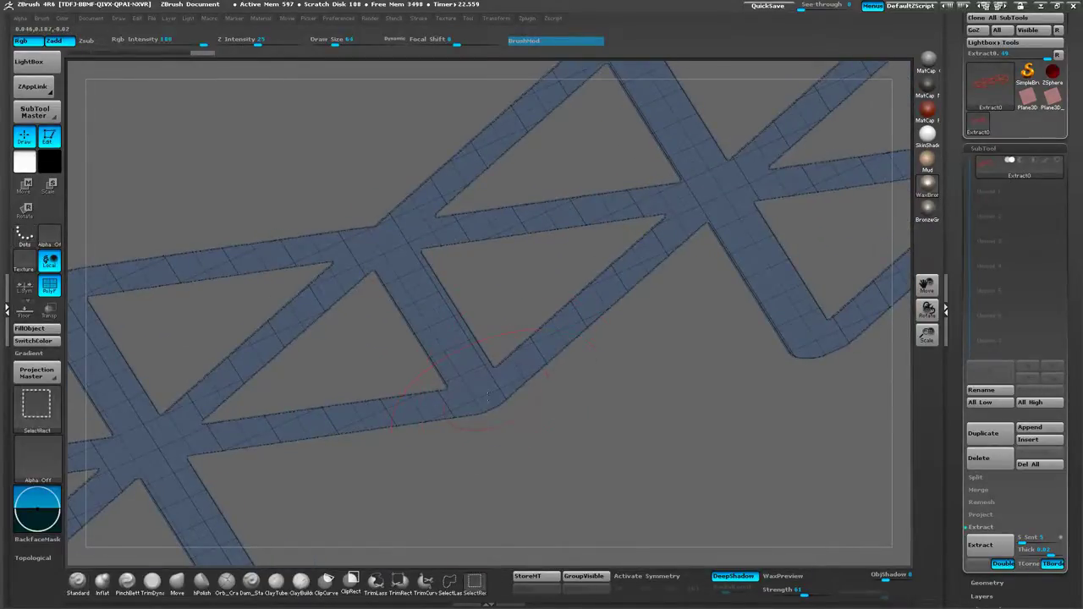
mouse_move(495, 398)
mouse_down()
mouse_move(624, 483)
mouse_move(527, 407)
mouse_up()
ctrl+shift+click(491, 396)
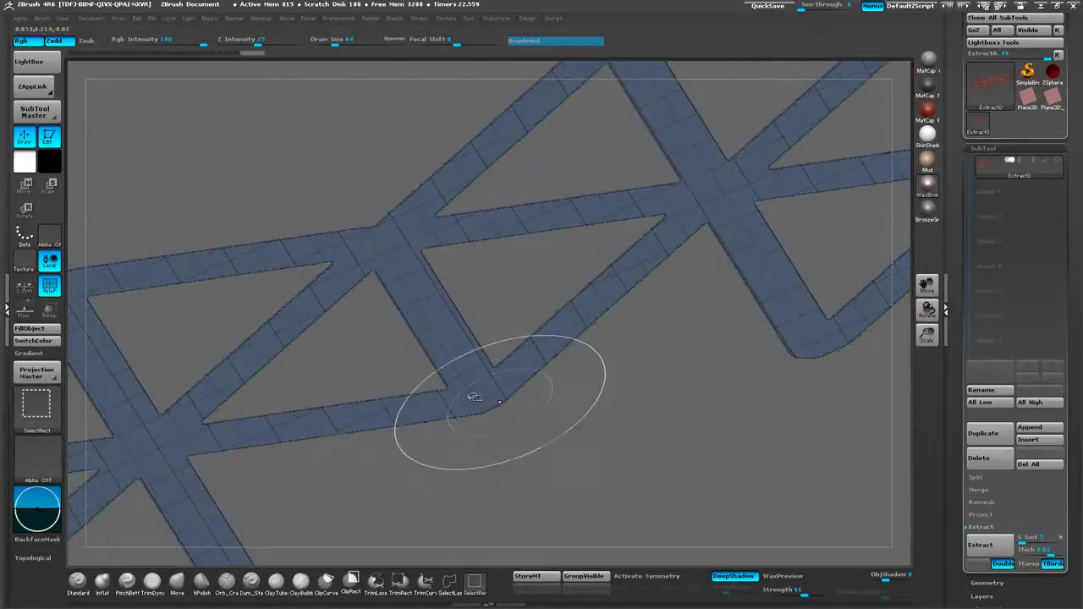
Delete the hidden side and back polygons so that only the logo's flat front face is kept.
alt+drag(601, 475, 529, 361)
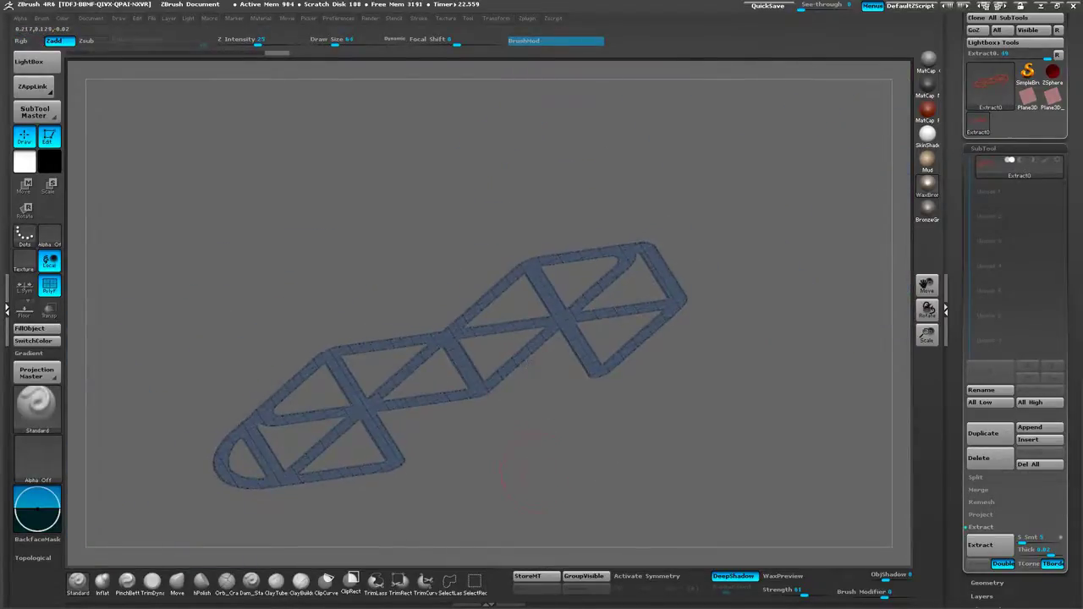
drag(544, 440, 542, 474)
drag(964, 458, 960, 365)
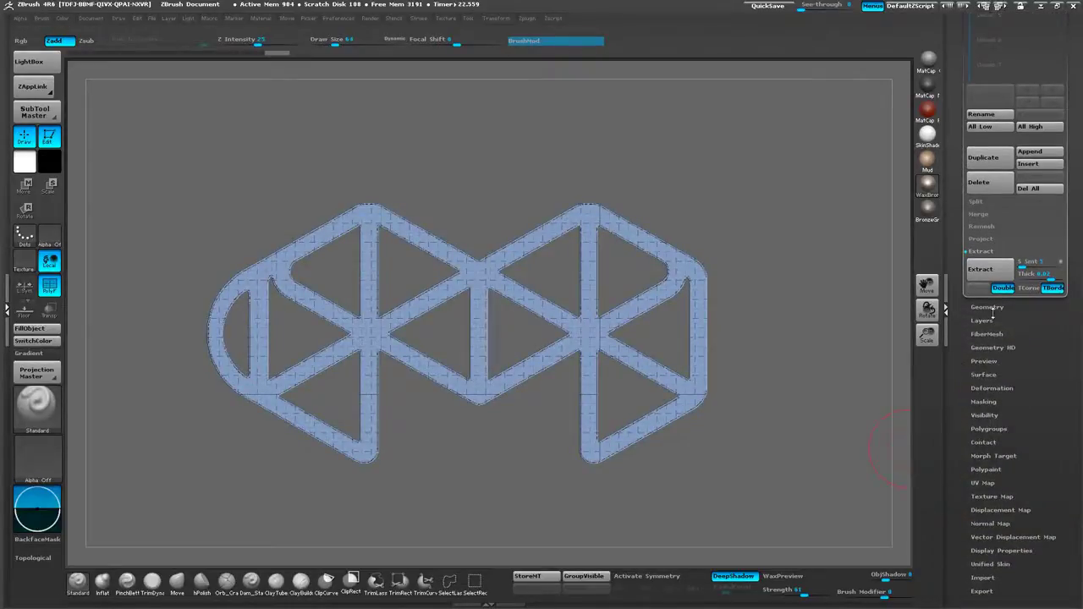
click(984, 439)
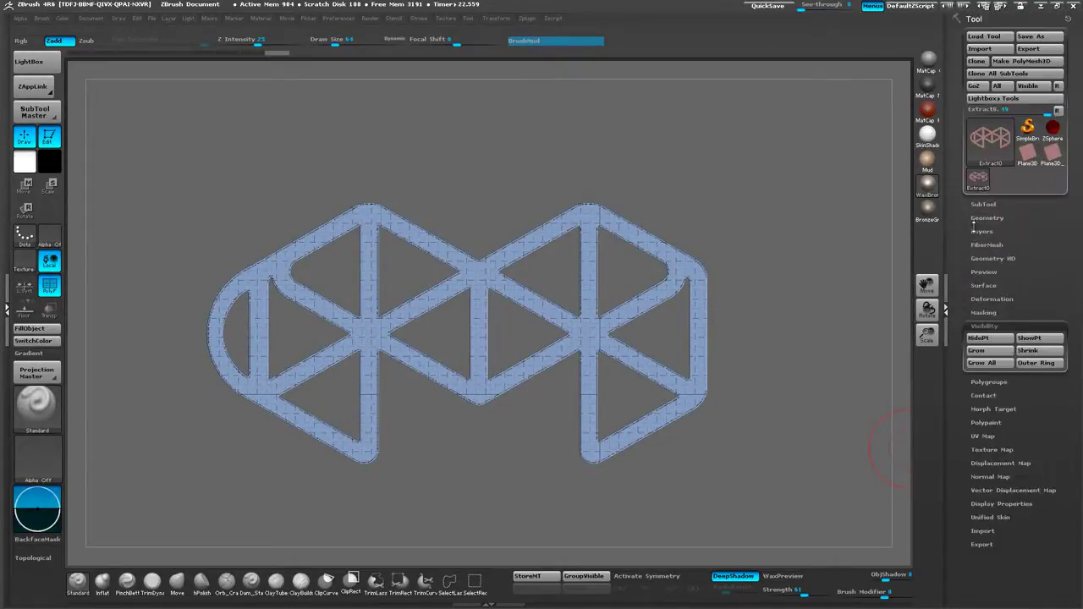
click(983, 218)
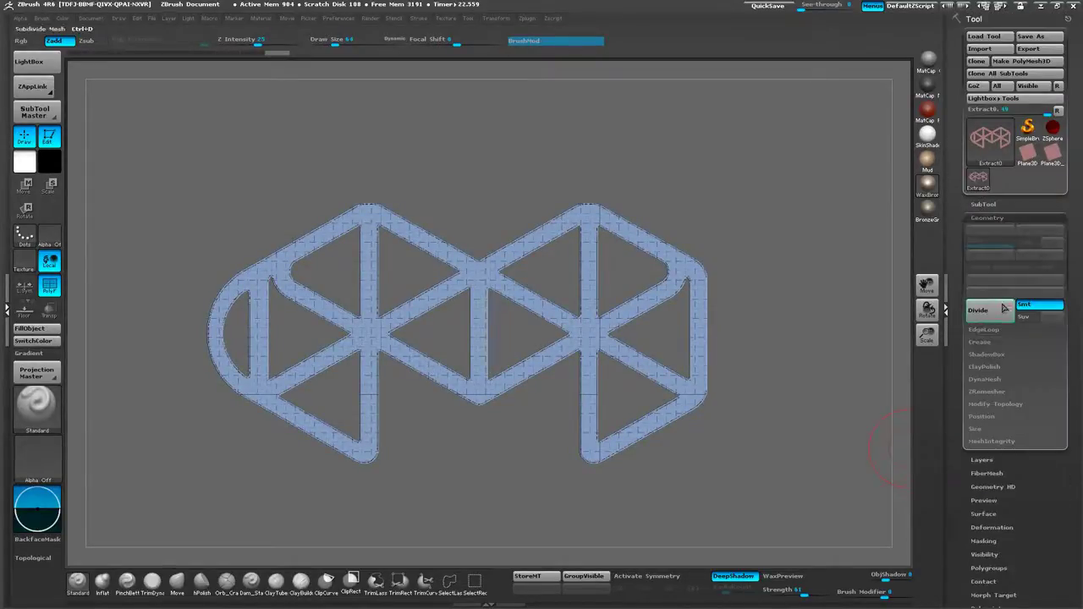
click(994, 405)
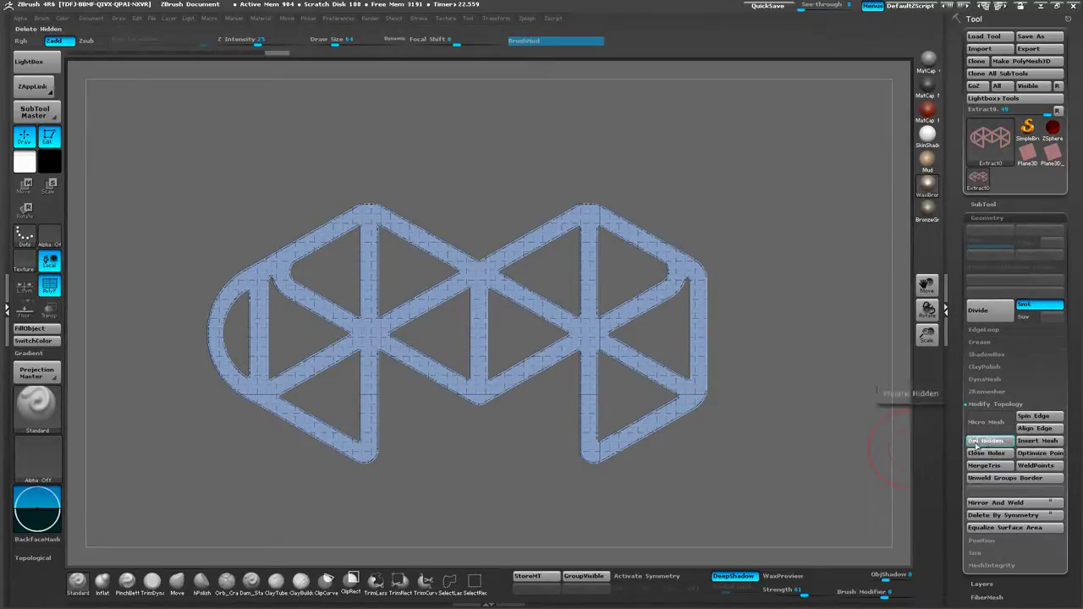
click(986, 441)
drag(796, 438, 797, 386)
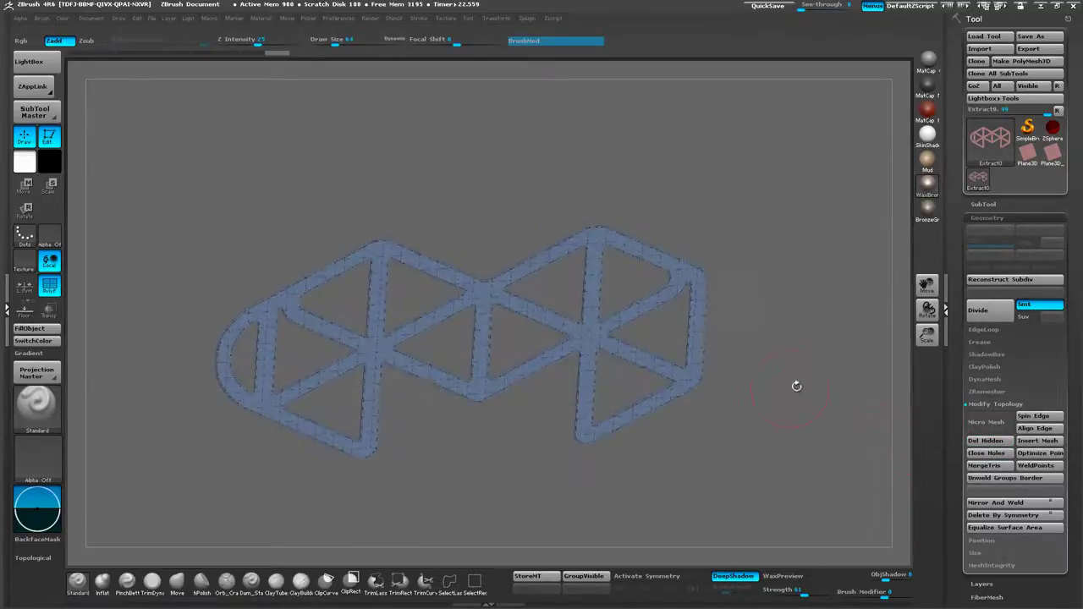
Turn off the wireframe display and frame the flat logo face straight on.
click(50, 286)
key(f)
drag(511, 479, 539, 444)
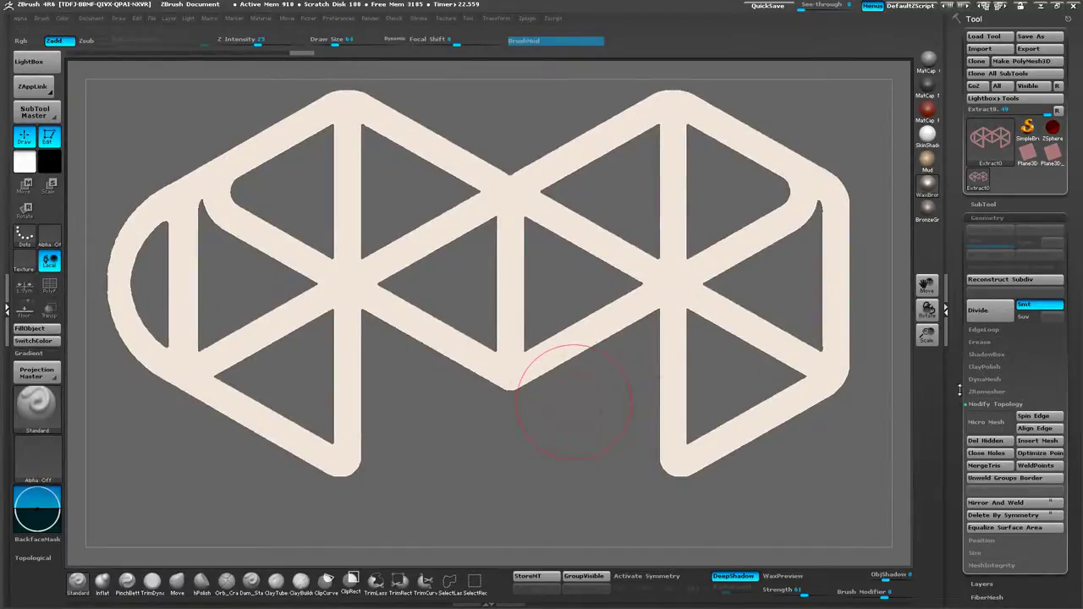
Remesh the flat logo with ZRemesher using an Adaptive Size of 0.
drag(955, 349, 956, 196)
drag(1021, 479, 1023, 362)
scroll(966, 409, up, 1)
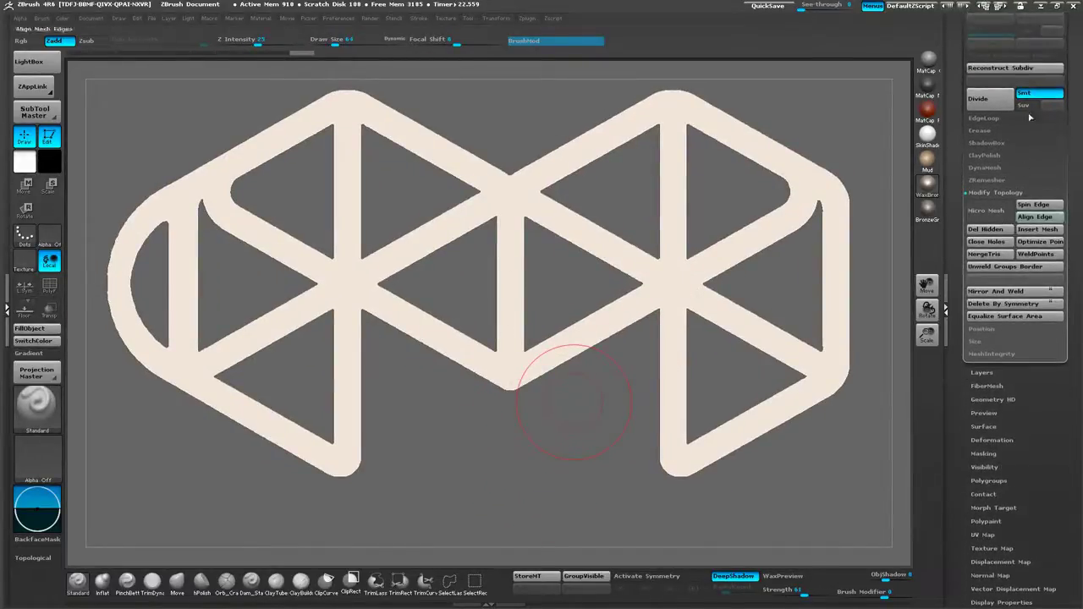
scroll(1000, 124, up, 2)
click(987, 138)
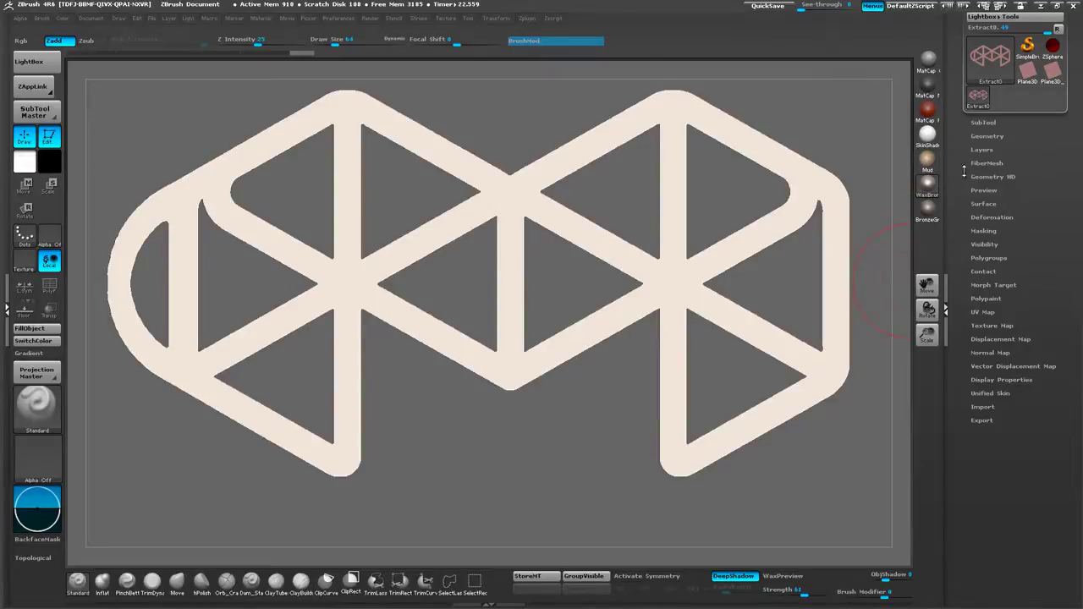
scroll(983, 184, up, 1)
click(986, 156)
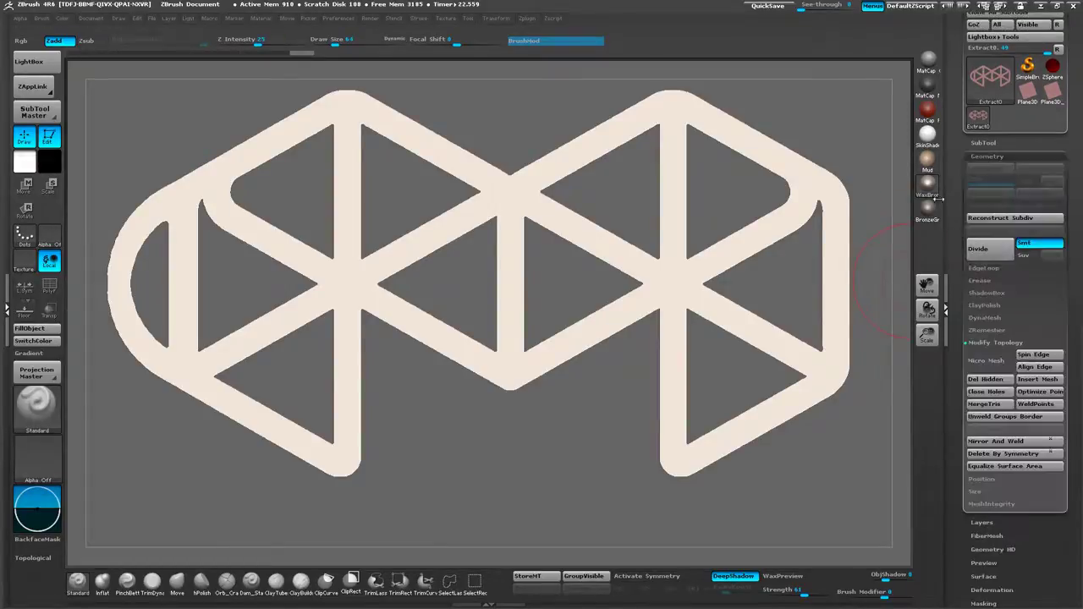
click(988, 331)
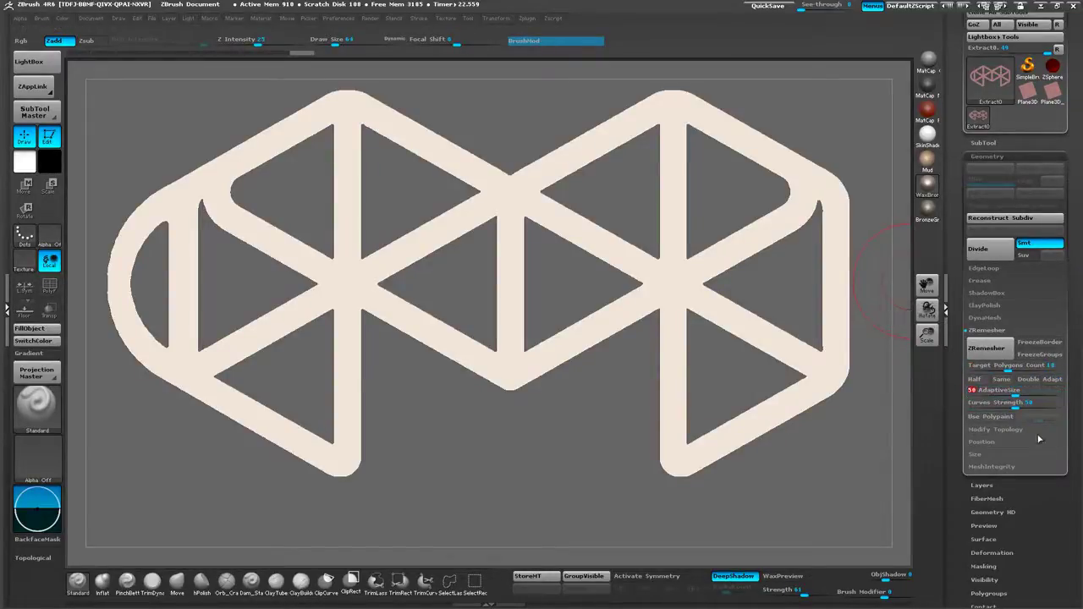
drag(1015, 395, 960, 392)
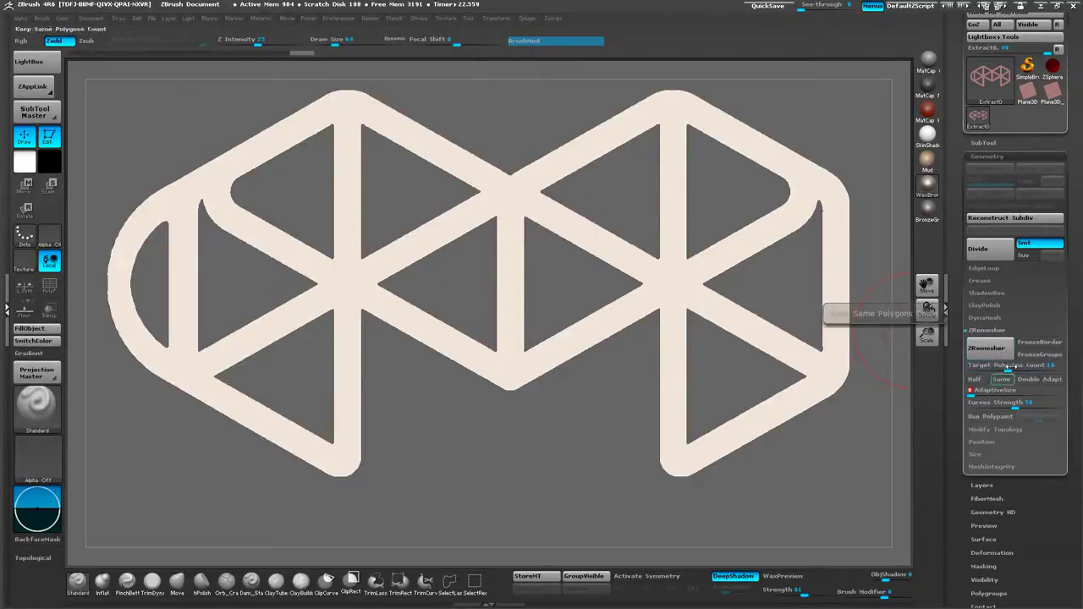
click(990, 352)
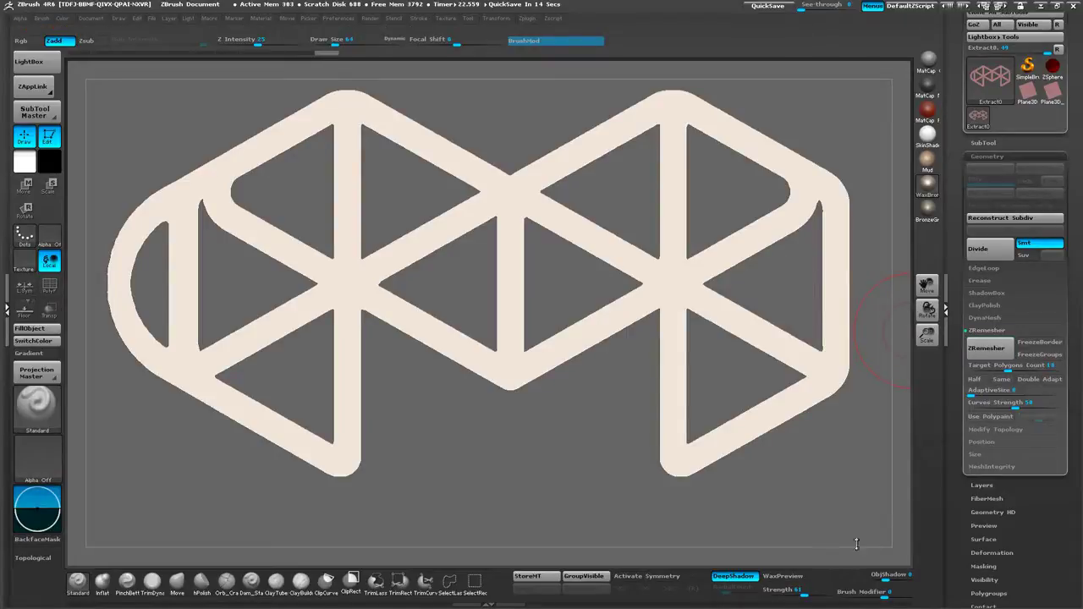
Examine the remeshed logo's topology with the wireframe shown, and hide the wireframe again.
drag(830, 469, 808, 470)
click(56, 290)
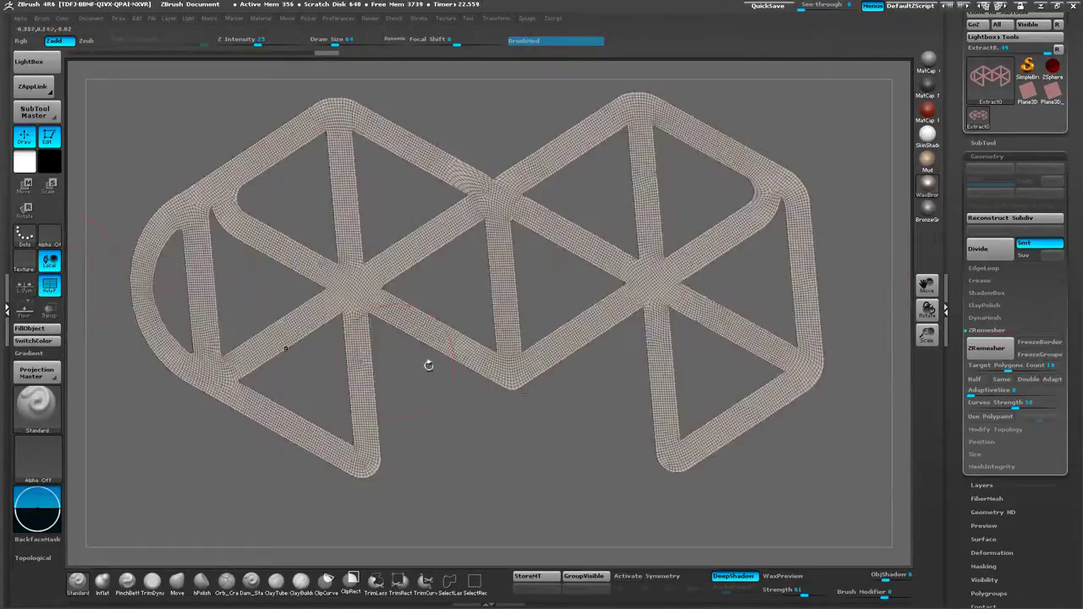
alt+drag(566, 417, 440, 413)
drag(568, 393, 482, 427)
click(50, 286)
Turn on double-sided display for the flat logo mesh.
mouse_move(581, 425)
mouse_down()
mouse_move(568, 438)
mouse_move(571, 382)
mouse_move(550, 438)
mouse_move(560, 383)
mouse_move(565, 394)
mouse_up()
scroll(962, 542, down, 5)
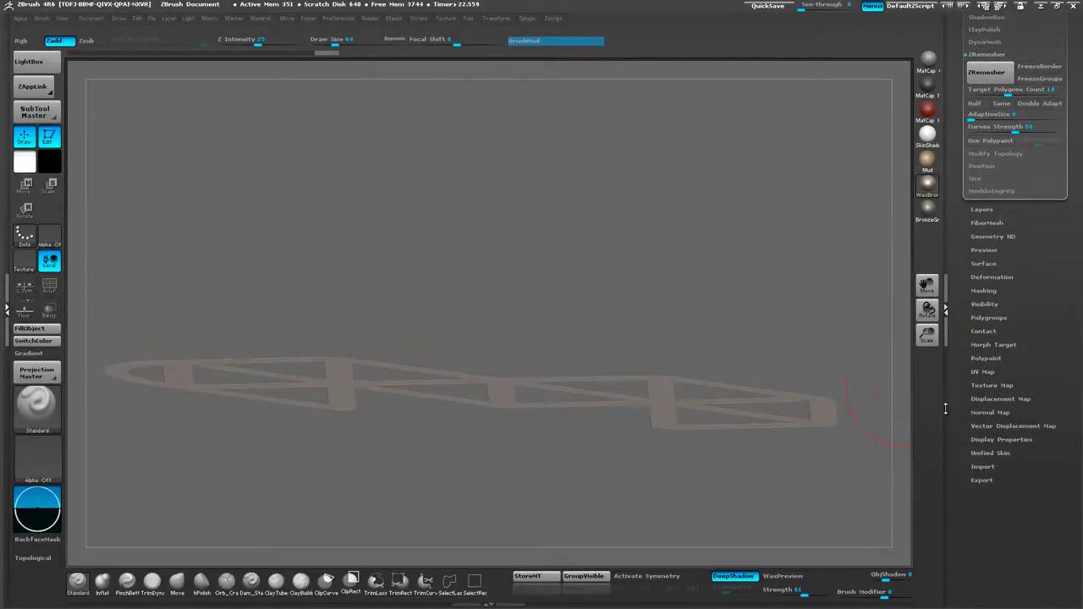
click(998, 439)
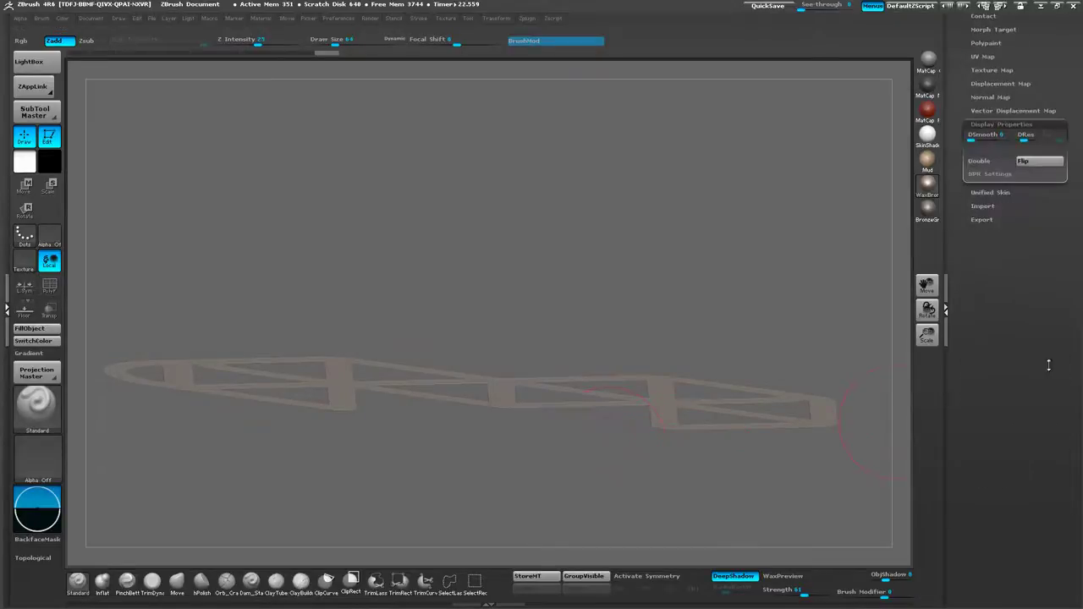
click(1005, 162)
drag(665, 289, 668, 329)
alt+drag(601, 264, 672, 223)
Switch to Move mode and set up a transpose line about 0.28 units long, perpendicular to the logo from its centre.
key(w)
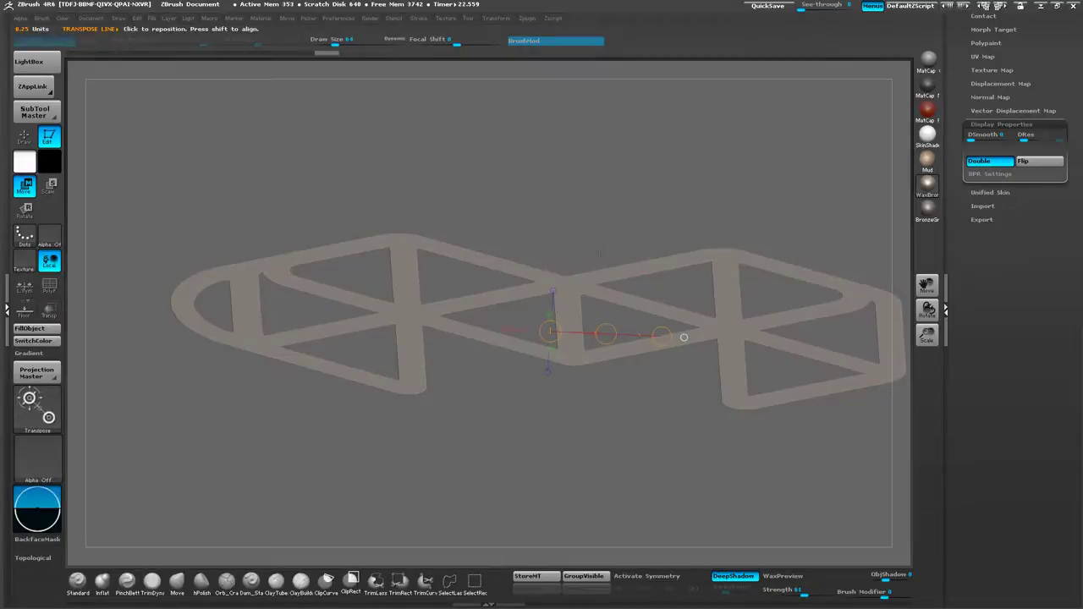
drag(683, 337, 626, 182)
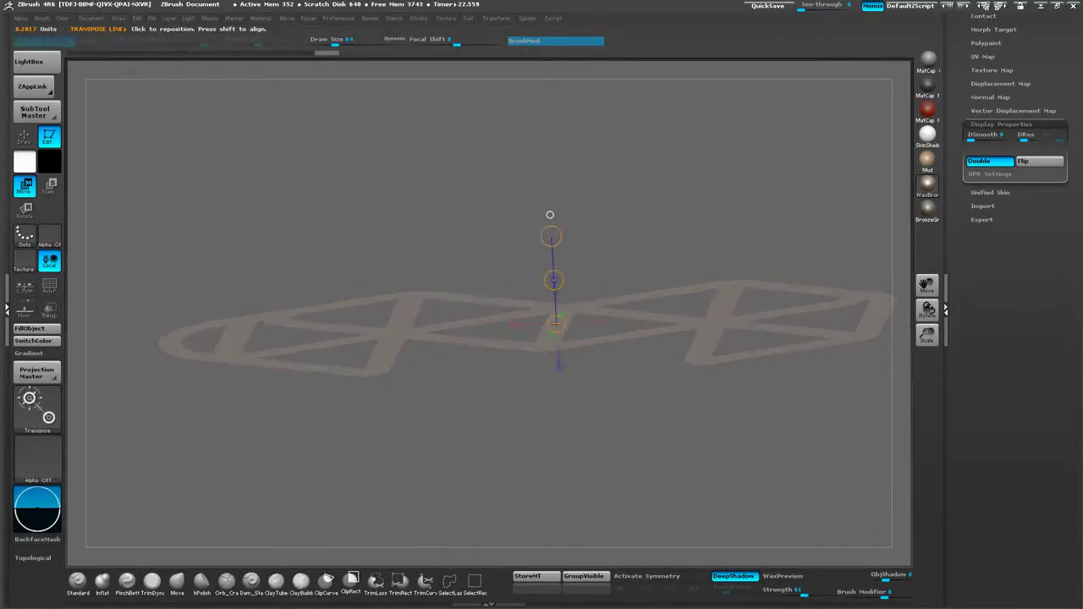
mouse_move(554, 283)
mouse_down()
mouse_move(557, 265)
mouse_move(561, 280)
mouse_up()
Store a morph target of the flat logo and delete it again.
drag(1003, 110, 1004, 446)
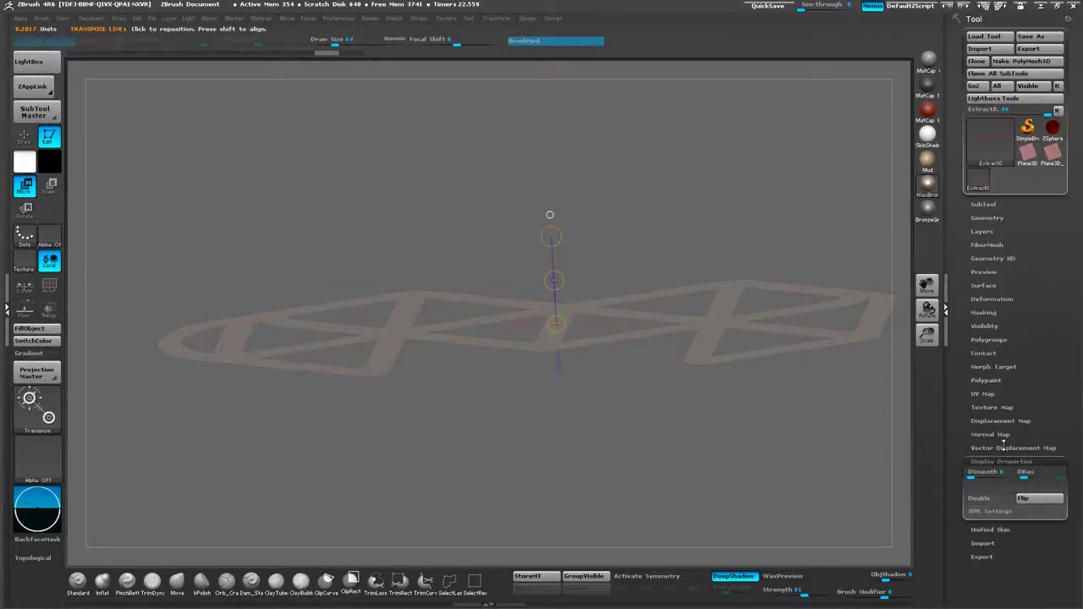
click(997, 367)
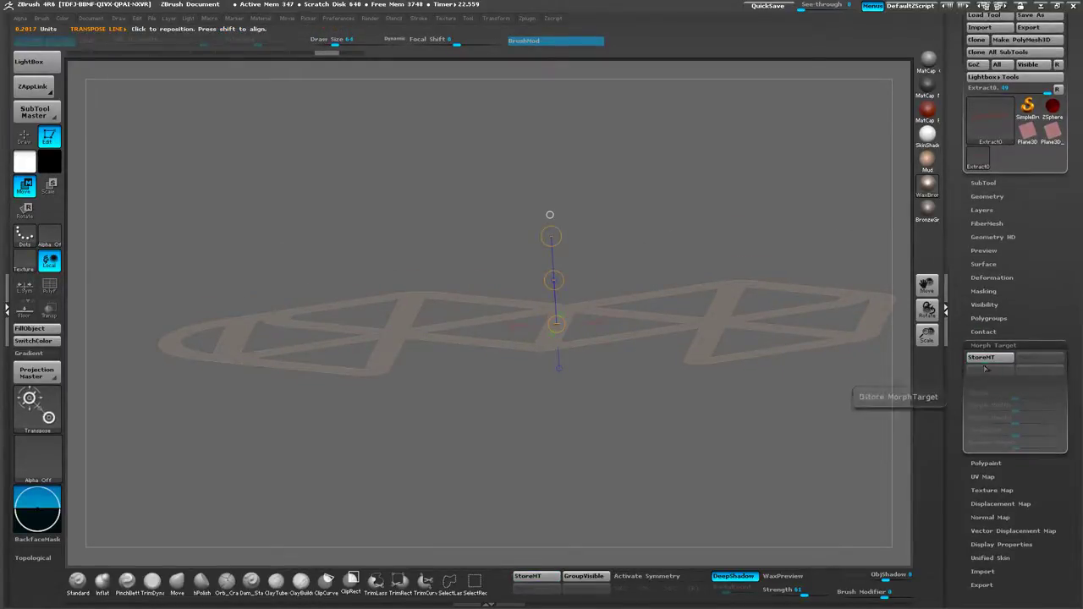
click(982, 358)
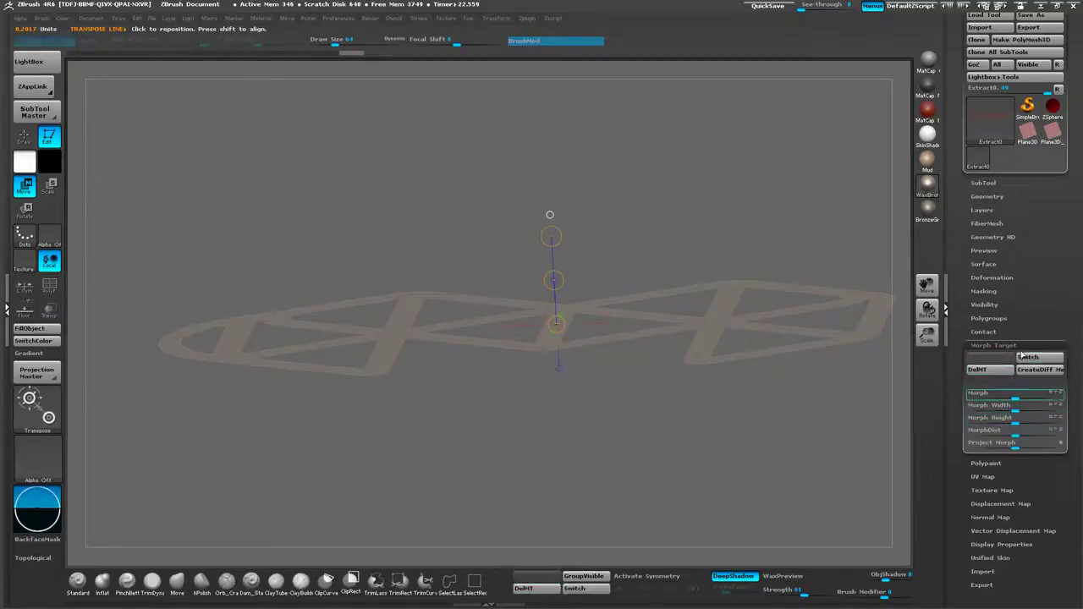
click(979, 372)
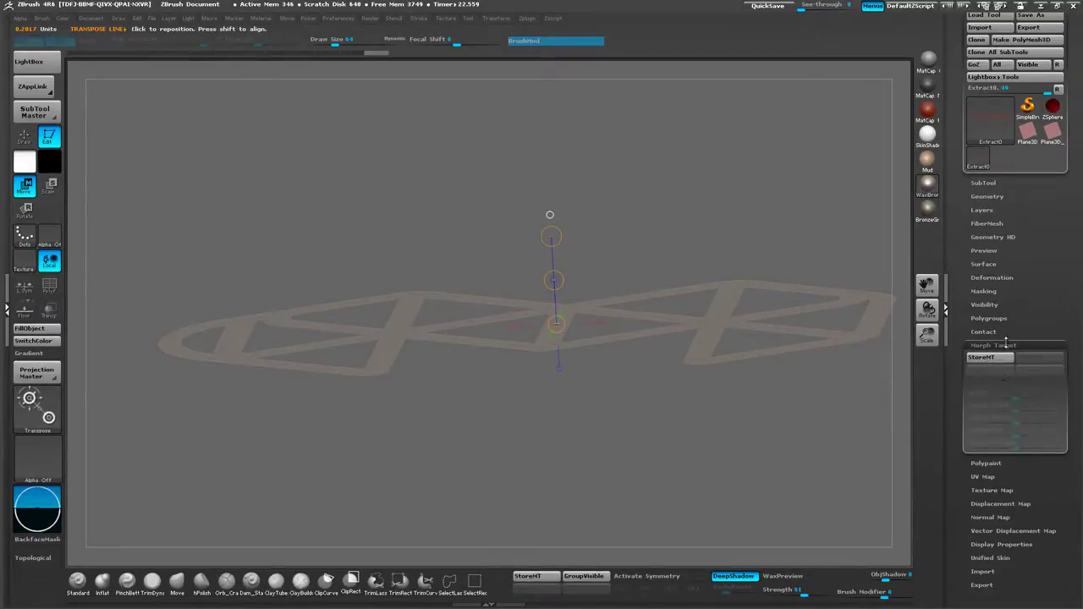
Store a morph target of the flat logo and move the mesh upward along the perpendicular transpose line to offset it.
click(989, 357)
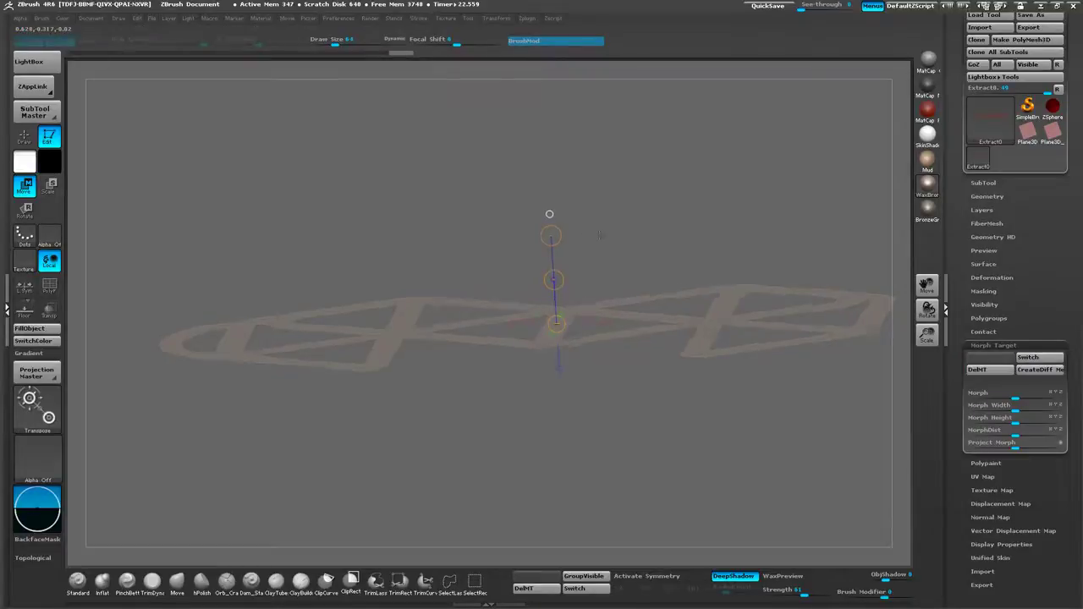
drag(600, 236, 586, 231)
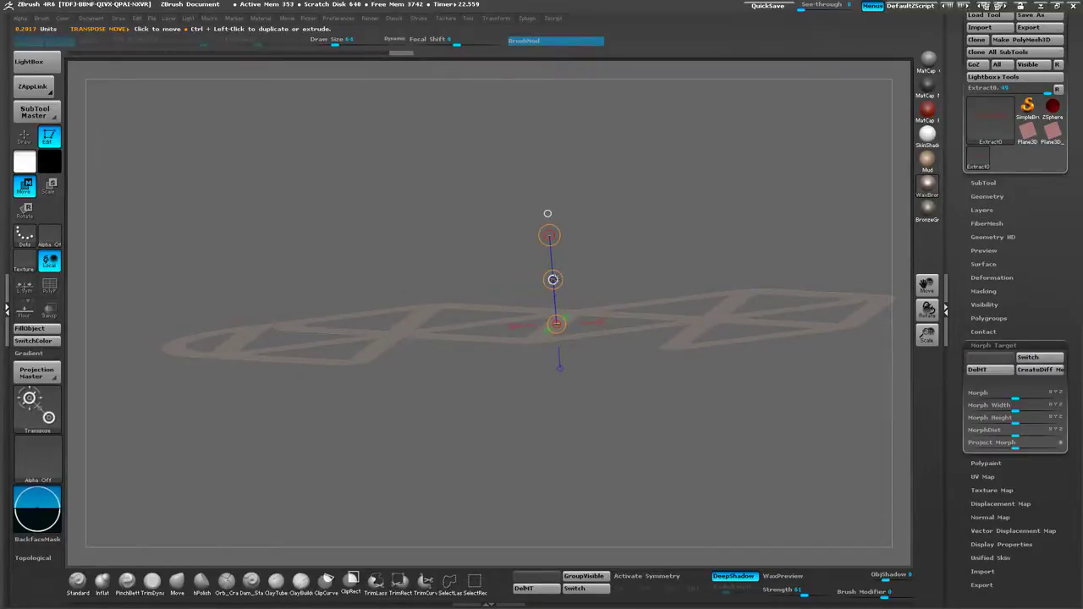
drag(553, 280, 544, 237)
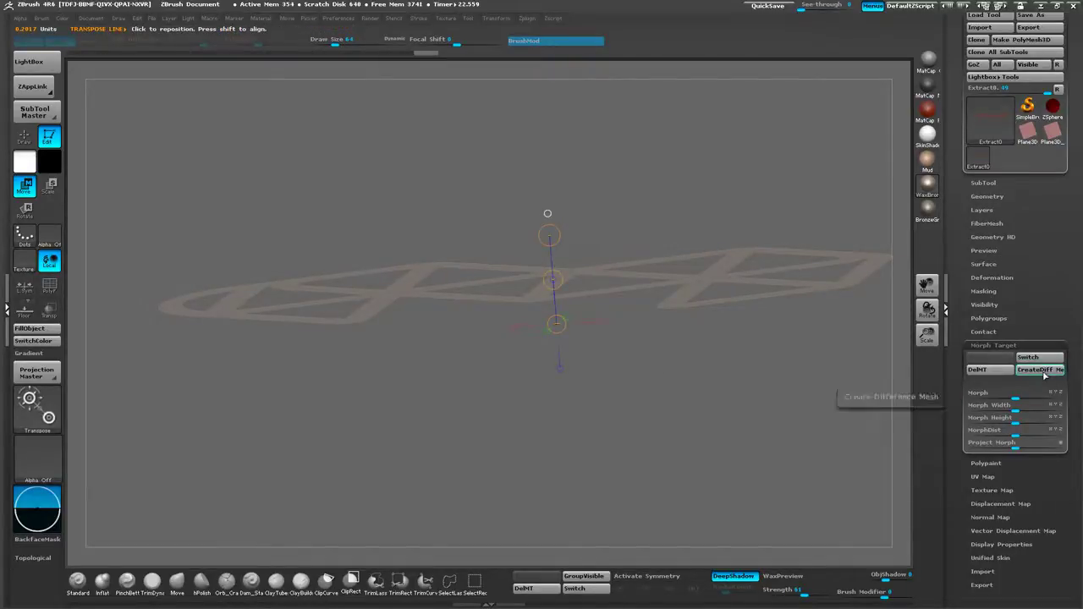
Create a difference mesh between the moved logo and its morph target, and switch to that thickened logo tool.
click(1040, 371)
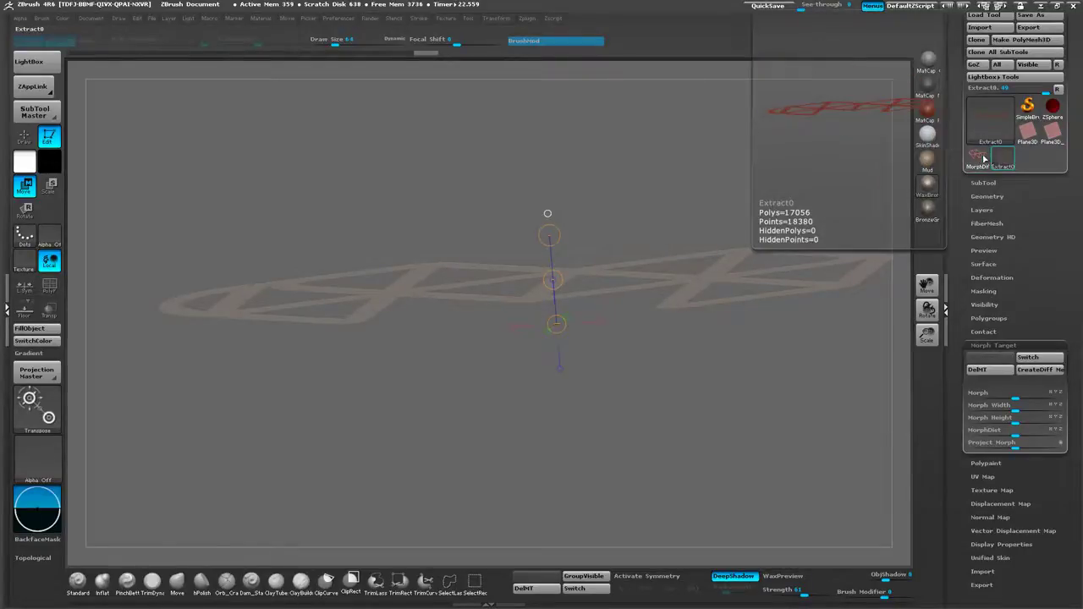
drag(959, 153, 962, 178)
click(979, 179)
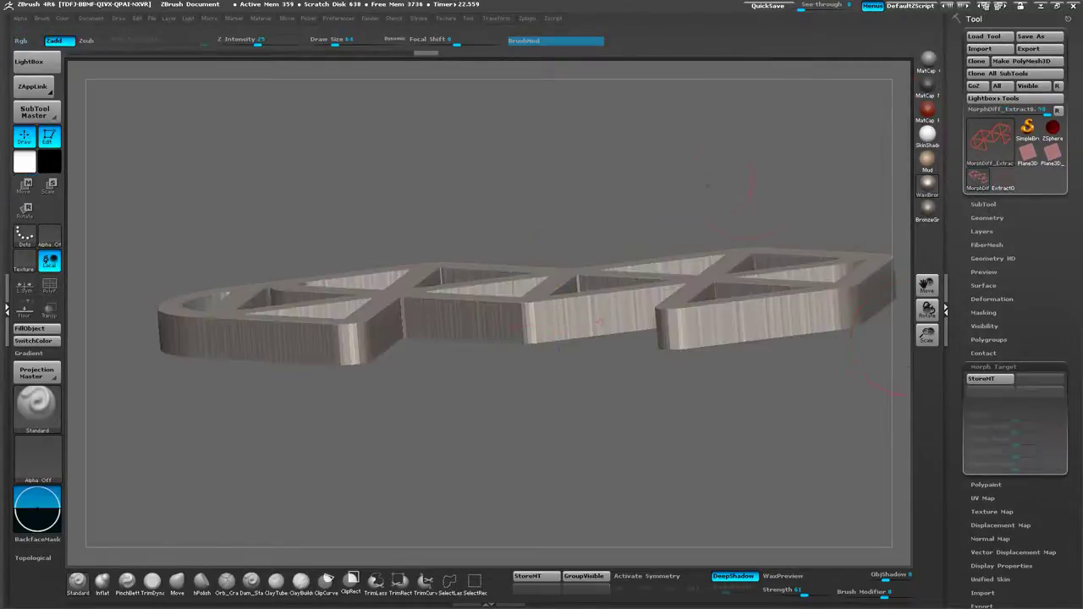
mouse_move(735, 181)
mouse_down()
mouse_move(680, 464)
mouse_move(753, 462)
mouse_move(684, 495)
mouse_move(758, 392)
mouse_up()
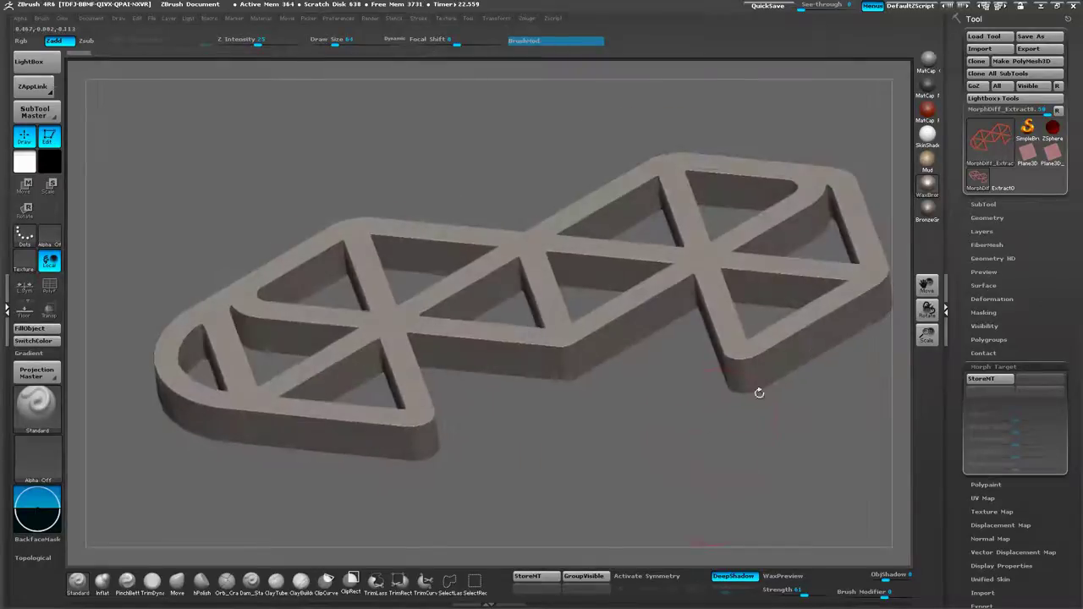
Compare the flat logo with the thickened one, and examine the thick mesh's topology and side walls with and without the wireframe.
click(1003, 180)
drag(698, 361, 713, 288)
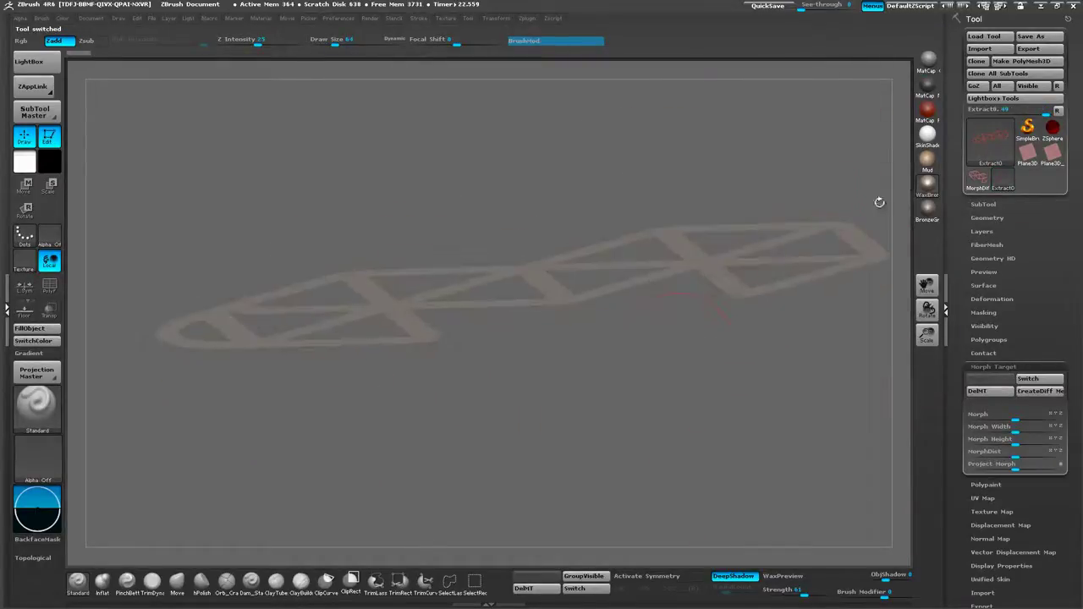
click(979, 178)
drag(636, 196, 668, 185)
drag(632, 449, 628, 478)
key(shift+f)
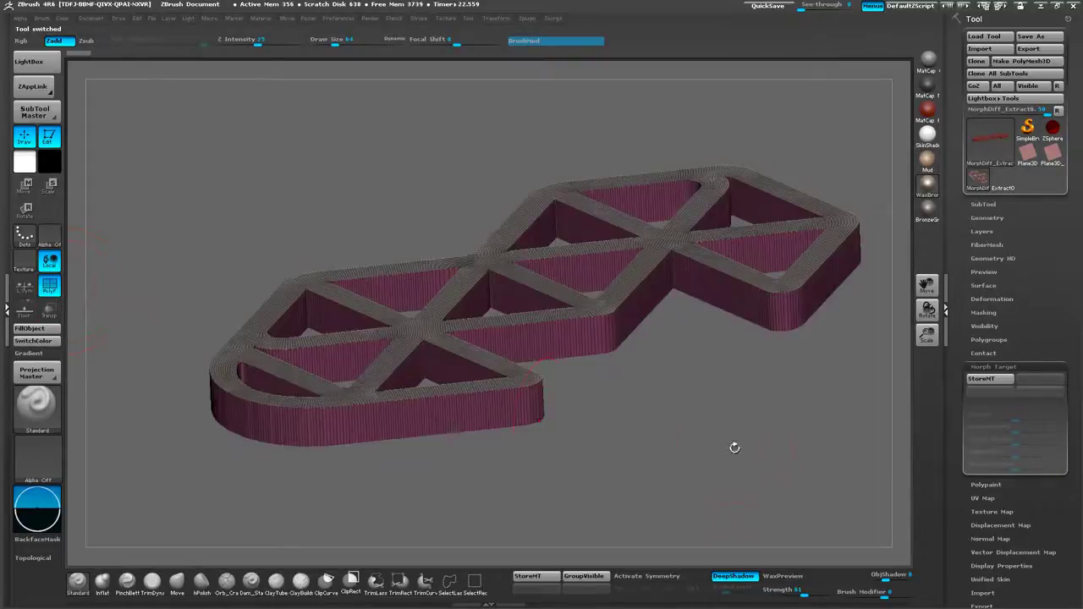
alt+drag(734, 447, 694, 271)
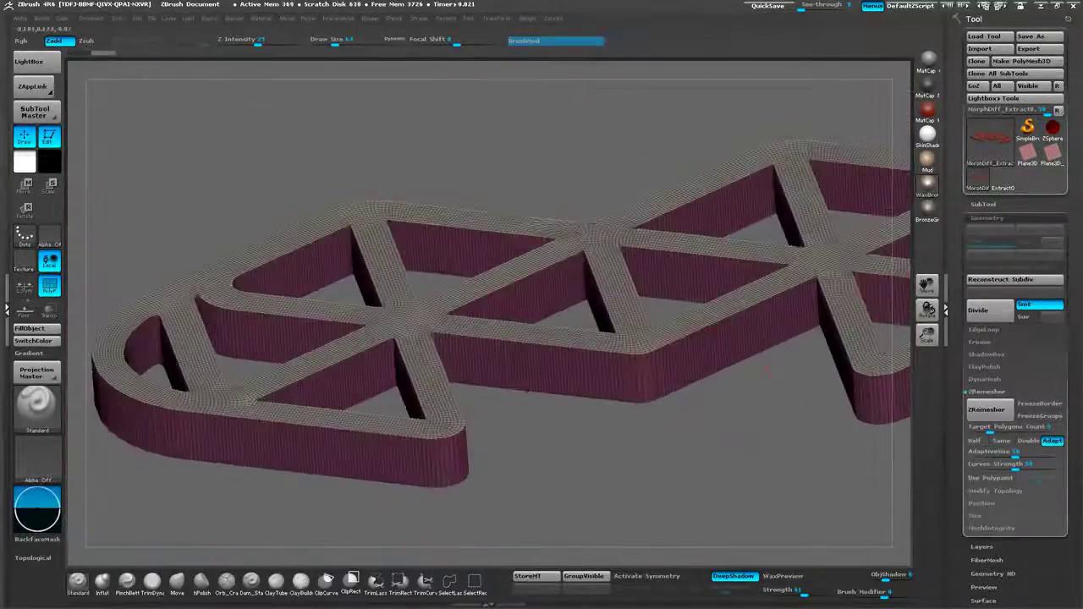
click(51, 288)
right_drag(335, 386, 337, 360)
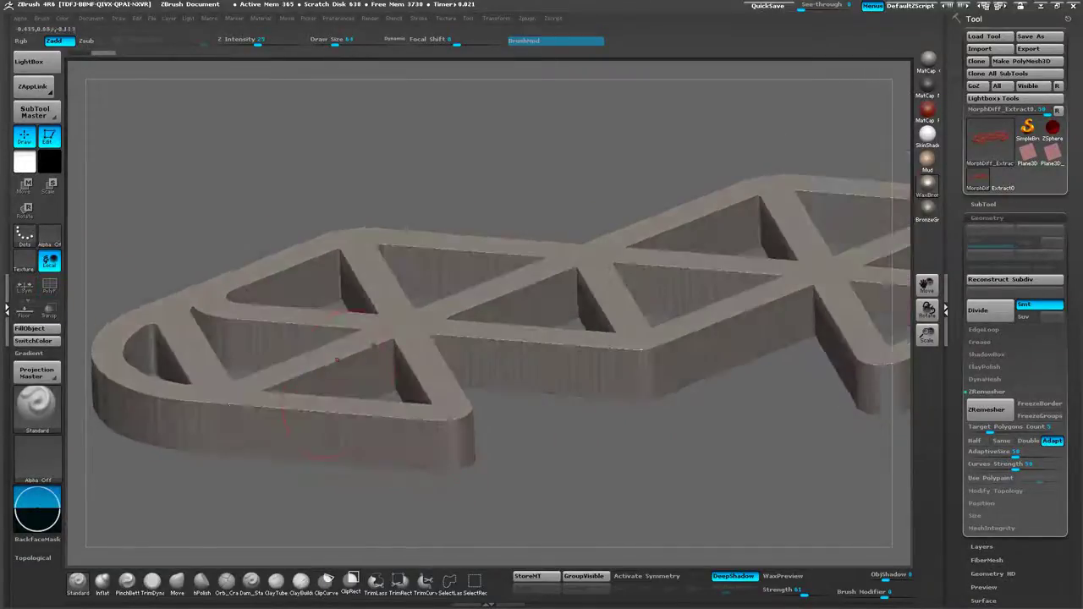
Apply Polish By Features to the thickened logo to smooth its streaky side walls.
drag(1013, 218, 1013, 110)
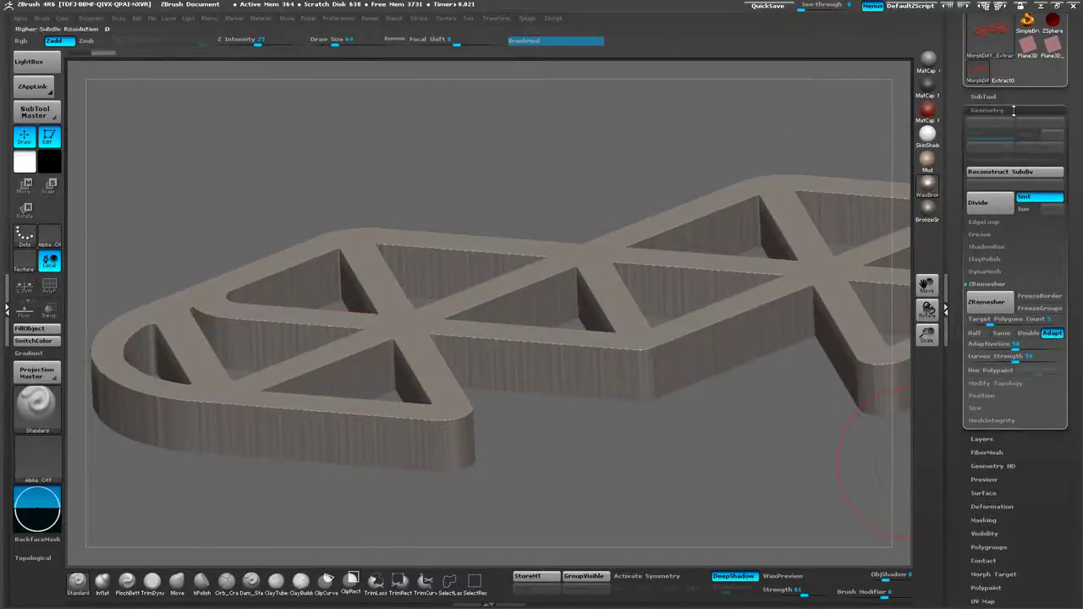
click(999, 112)
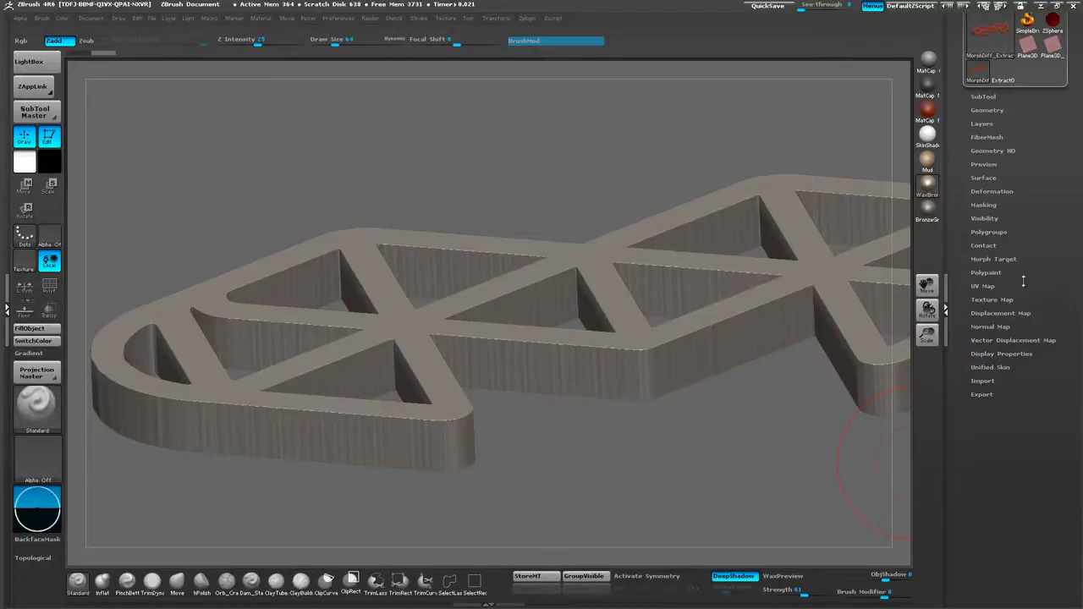
click(1001, 193)
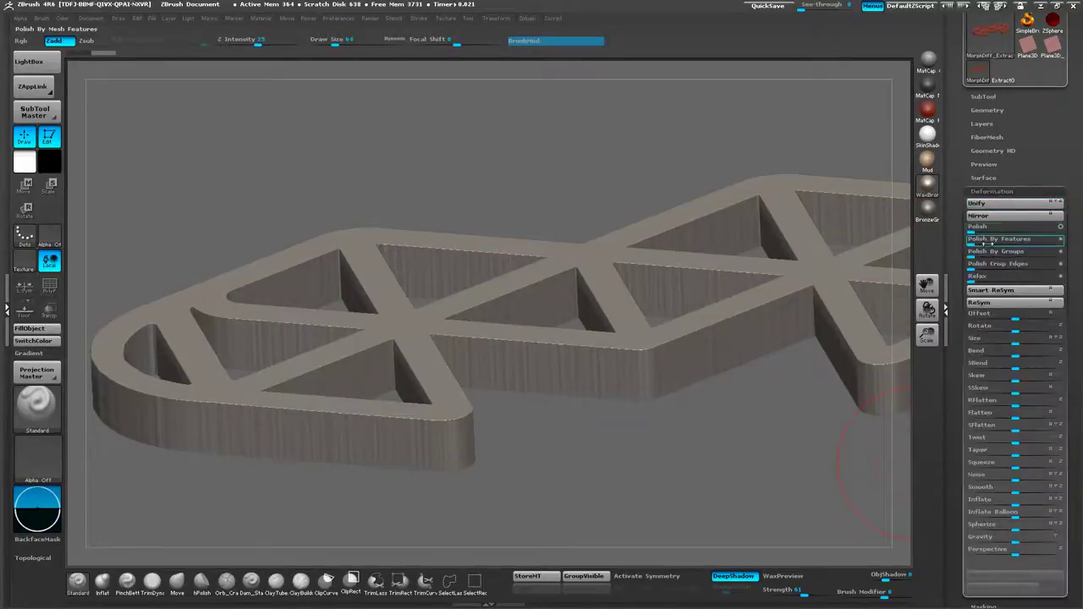
drag(976, 244, 1052, 242)
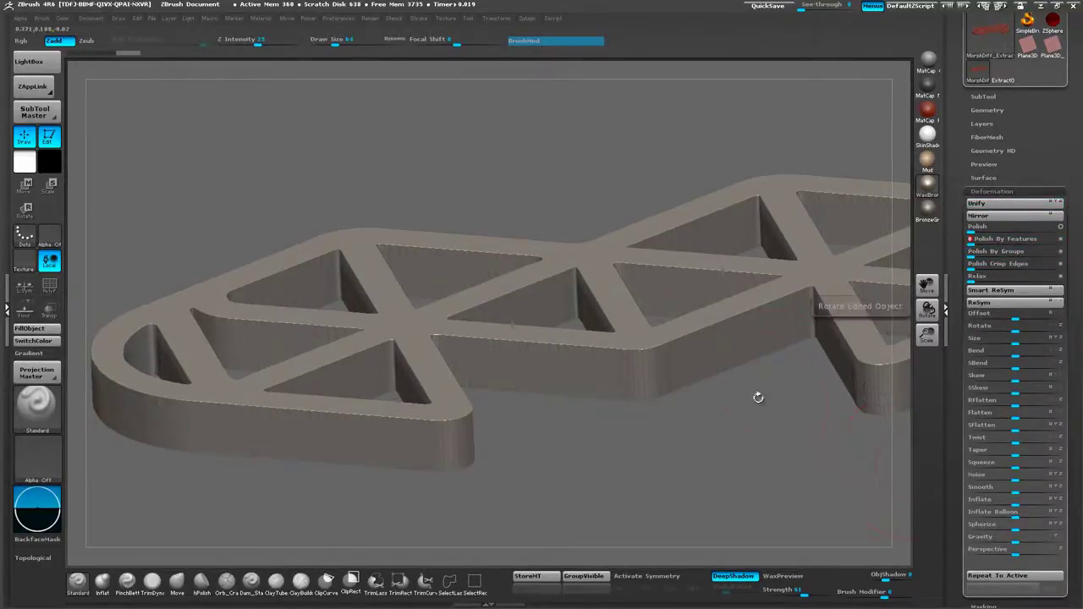
drag(757, 395, 735, 496)
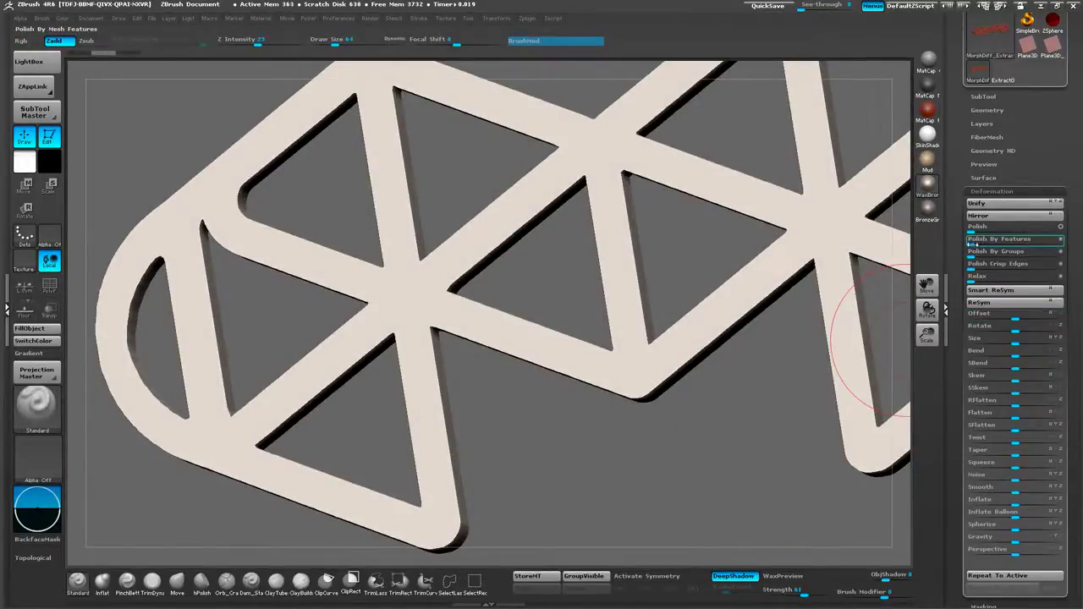
Repeat Polish By Features in small amounts to soften the logo's corners, and check the shape from the front and side.
drag(987, 243, 989, 243)
drag(701, 414, 720, 415)
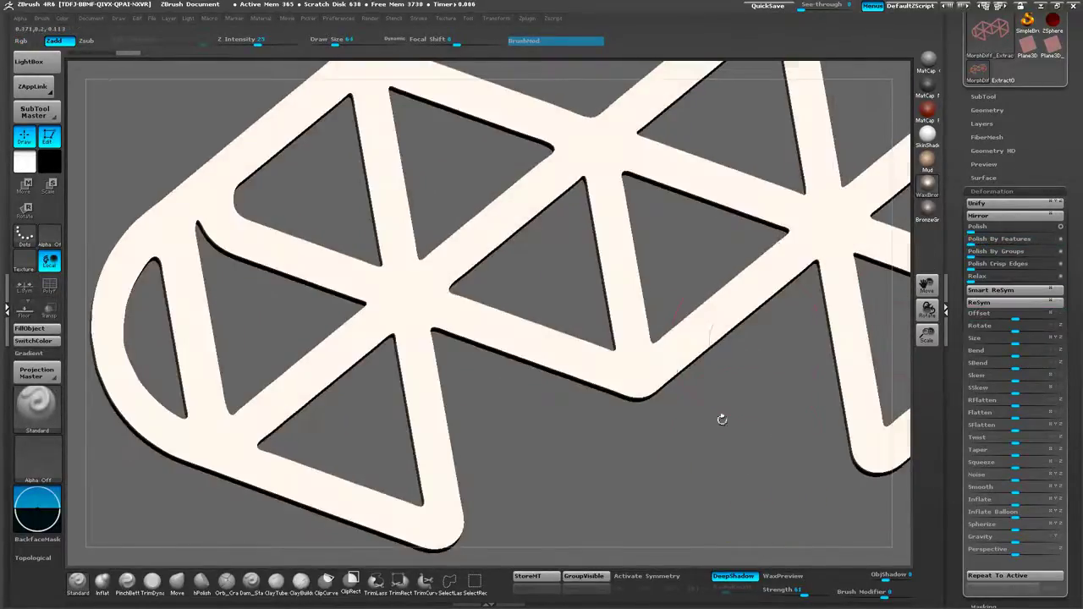
mouse_move(670, 307)
mouse_down()
mouse_move(646, 446)
mouse_move(659, 410)
mouse_move(719, 499)
mouse_move(713, 399)
mouse_move(703, 401)
mouse_move(710, 426)
mouse_move(647, 302)
mouse_move(609, 407)
mouse_move(550, 423)
mouse_move(535, 416)
mouse_move(501, 497)
mouse_move(678, 412)
mouse_up()
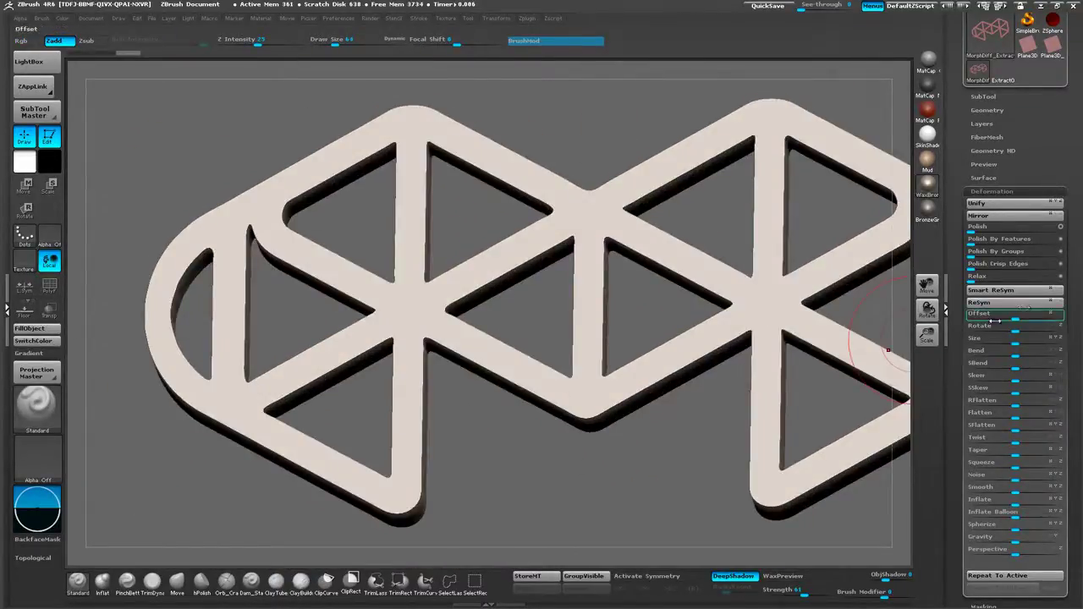
click(972, 245)
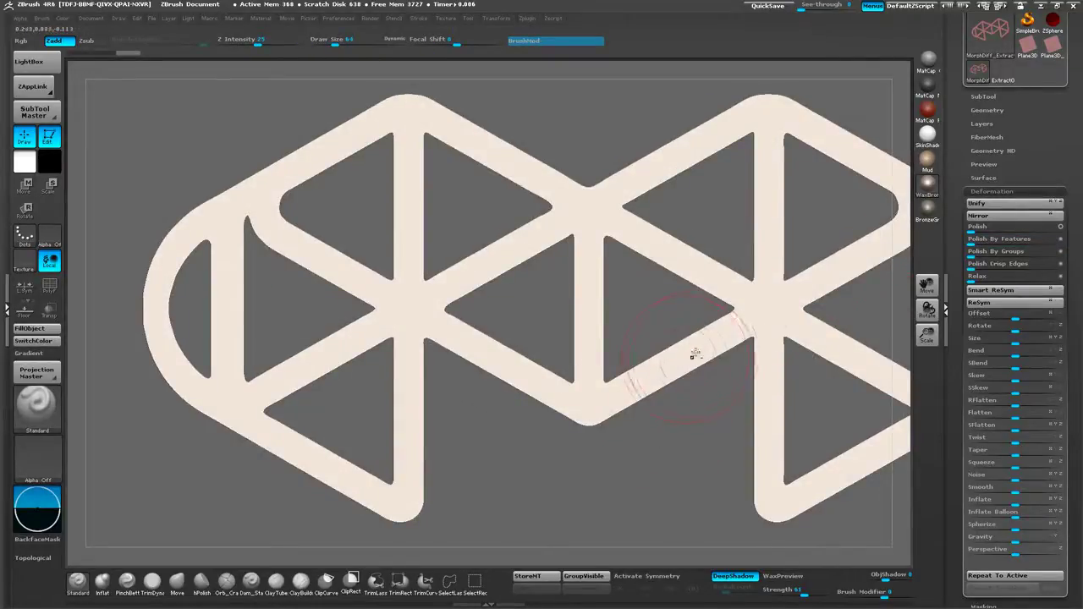
alt+drag(855, 291, 791, 285)
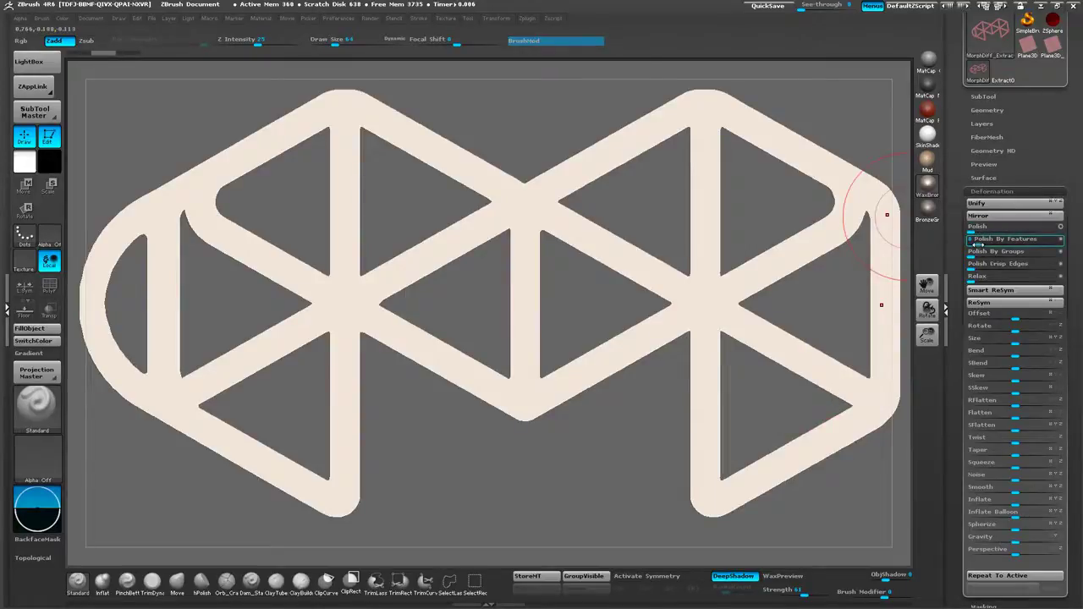
drag(604, 500, 537, 419)
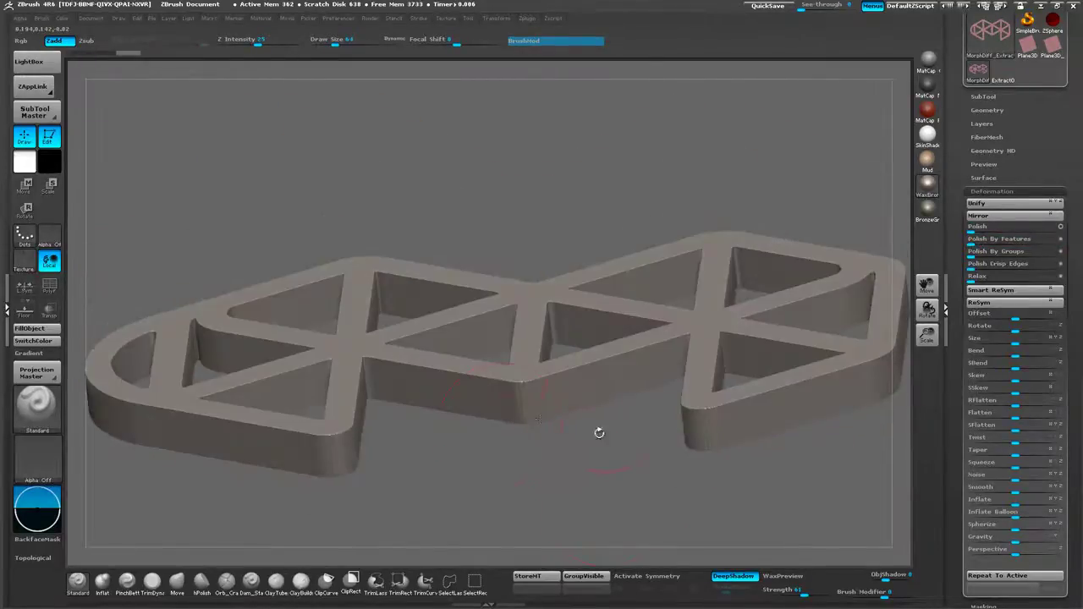
mouse_move(538, 468)
mouse_down()
mouse_move(523, 473)
mouse_move(611, 491)
mouse_move(613, 428)
mouse_move(612, 506)
mouse_move(631, 518)
mouse_move(688, 444)
mouse_move(677, 457)
mouse_move(645, 454)
mouse_move(607, 472)
mouse_move(603, 446)
mouse_up()
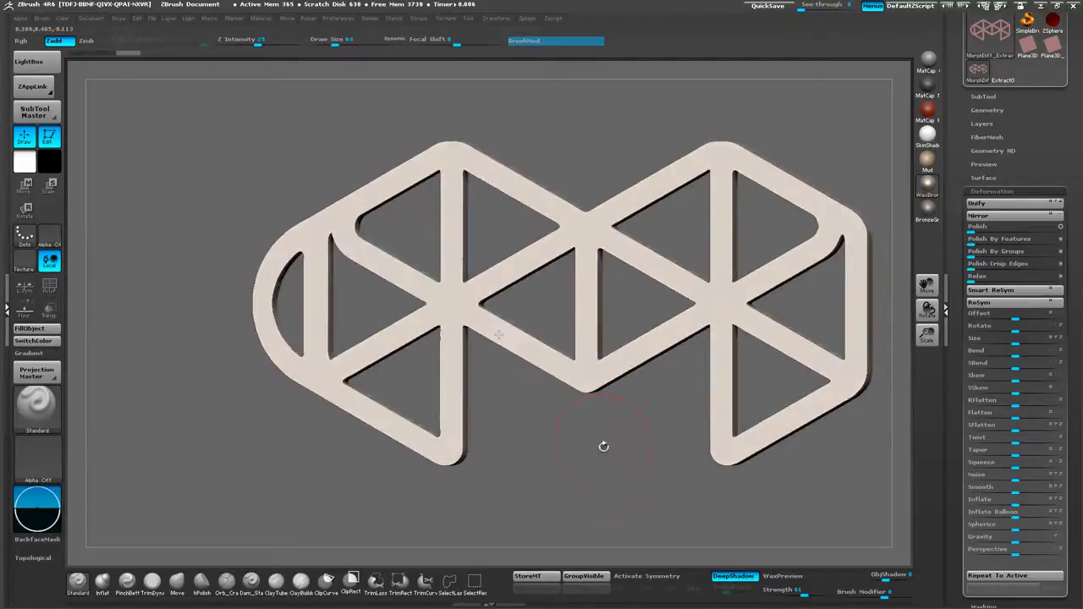
Open Decimation Master and pre-process the current thickened logo mesh.
drag(173, 312, 134, 294)
click(7, 310)
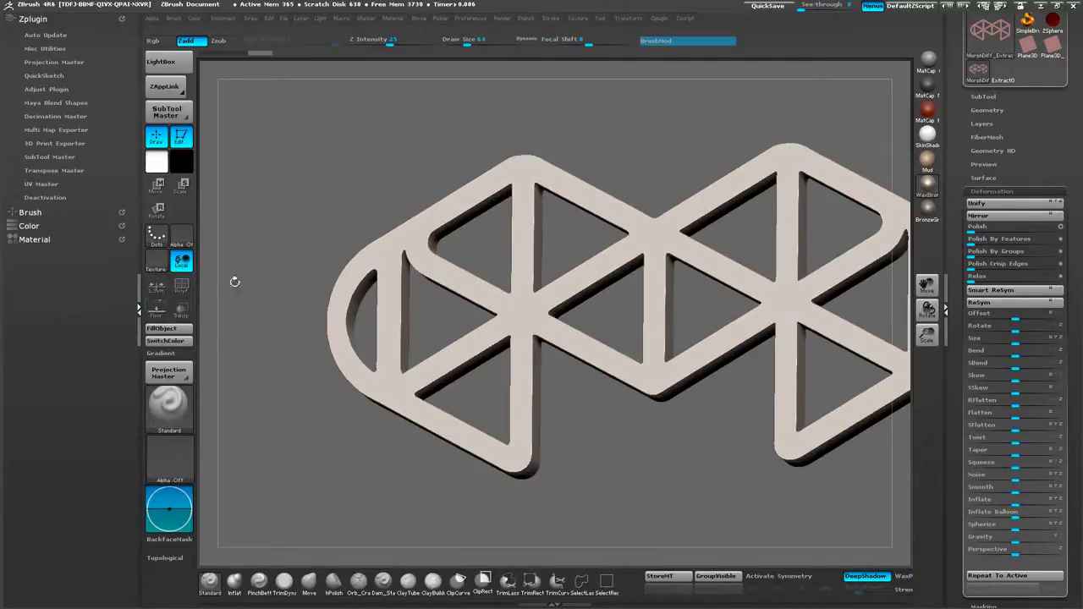
drag(320, 201, 237, 181)
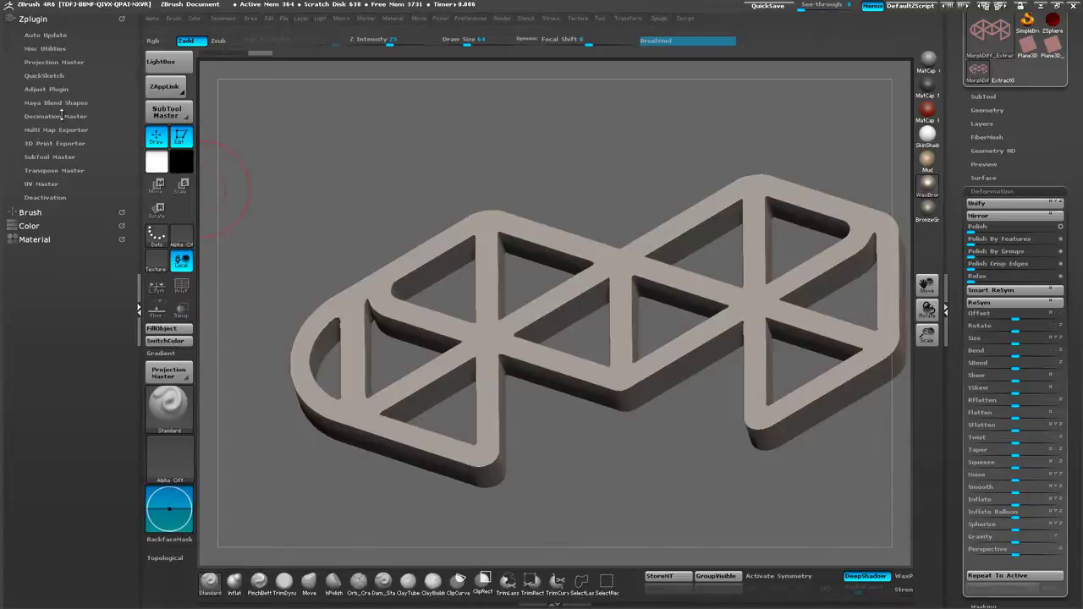
click(61, 115)
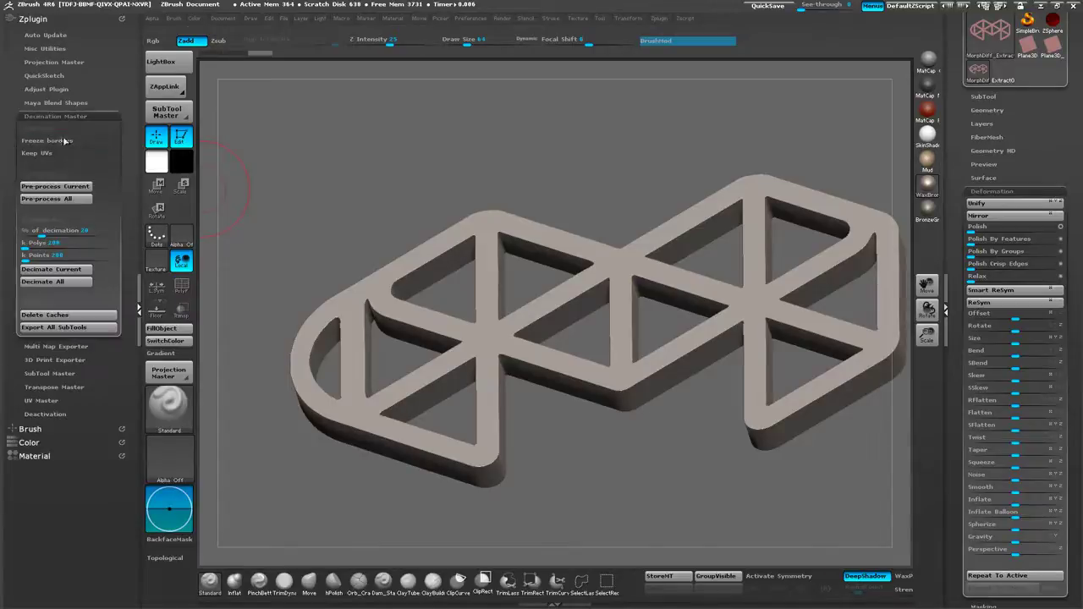
click(59, 187)
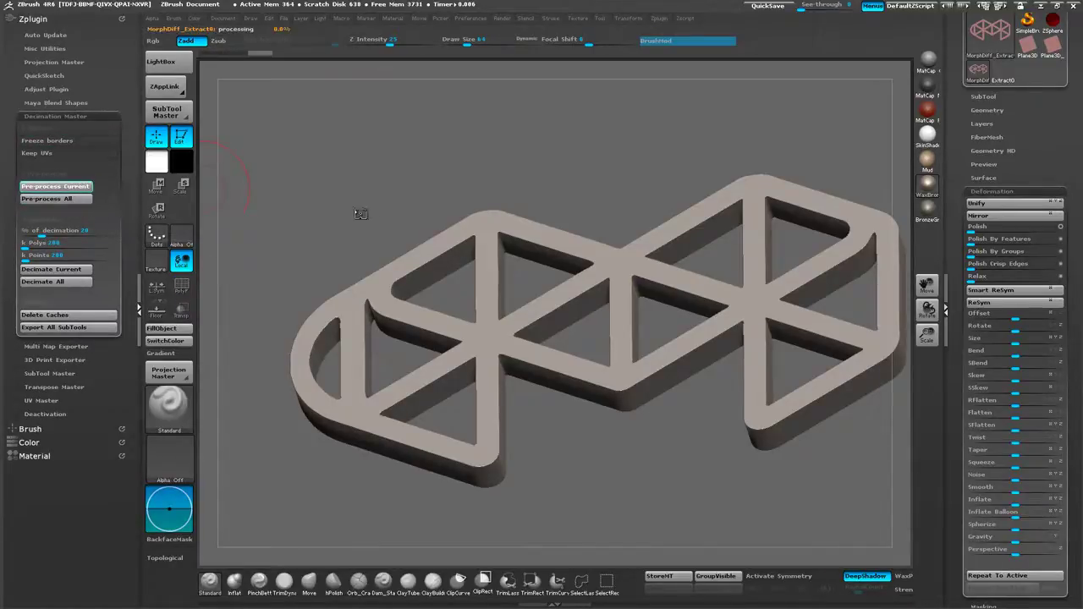
drag(338, 213, 253, 212)
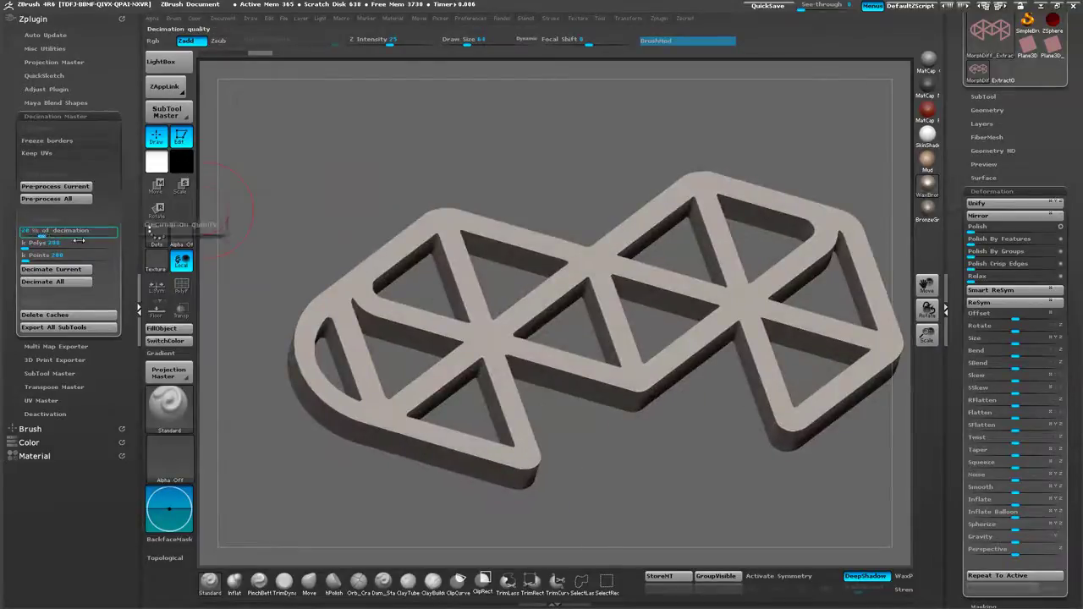
Decimate the current logo mesh at about 98% and show its wireframe to inspect the triangulated result.
click(114, 237)
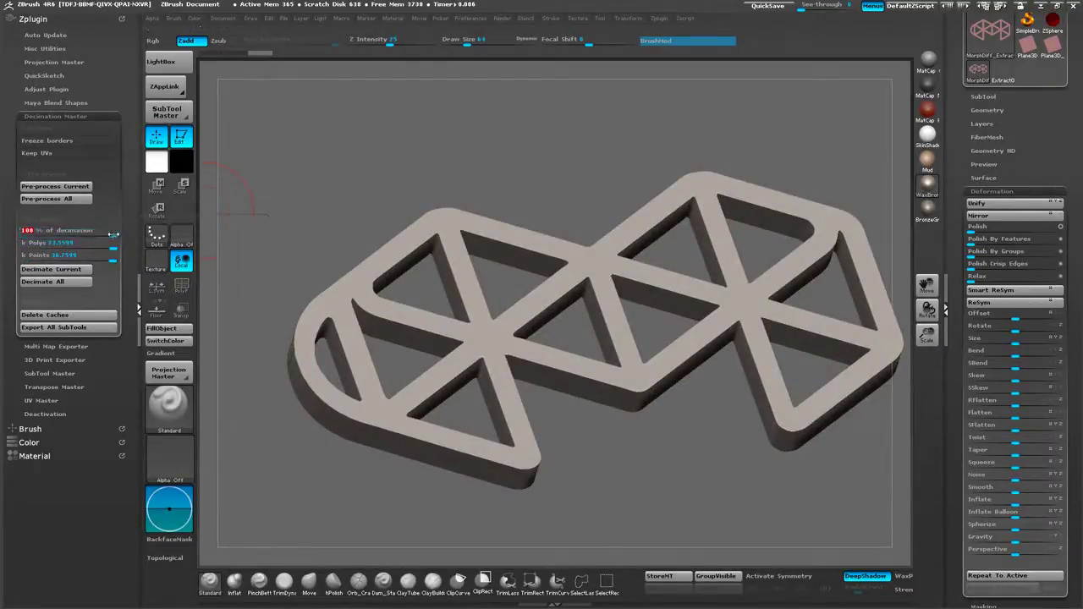
click(111, 235)
click(89, 271)
mouse_move(304, 191)
mouse_down()
mouse_move(298, 176)
mouse_move(284, 246)
mouse_move(327, 279)
mouse_up()
click(182, 286)
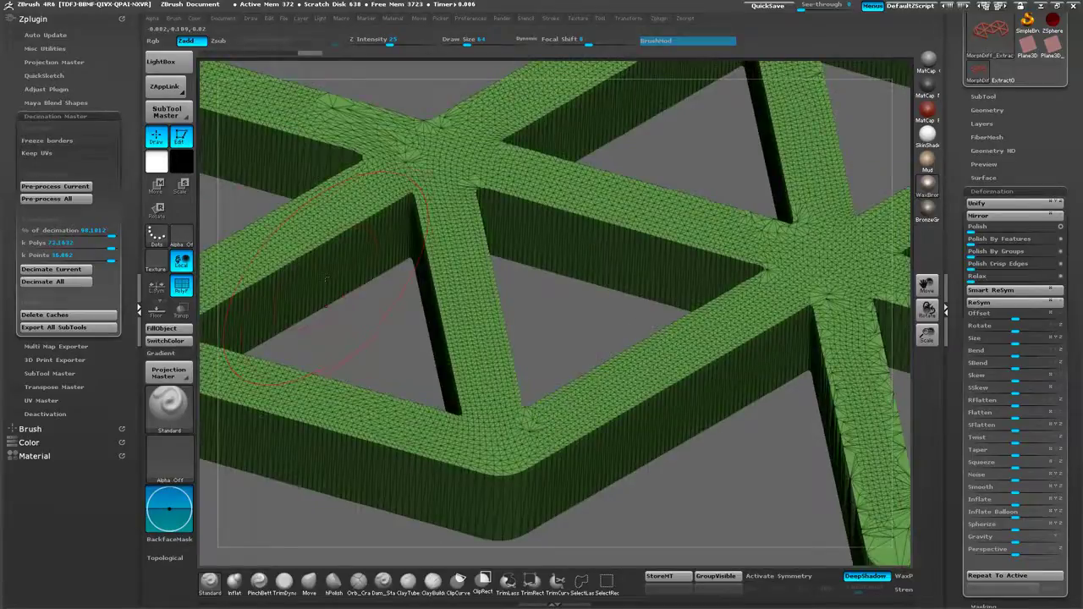
key(f)
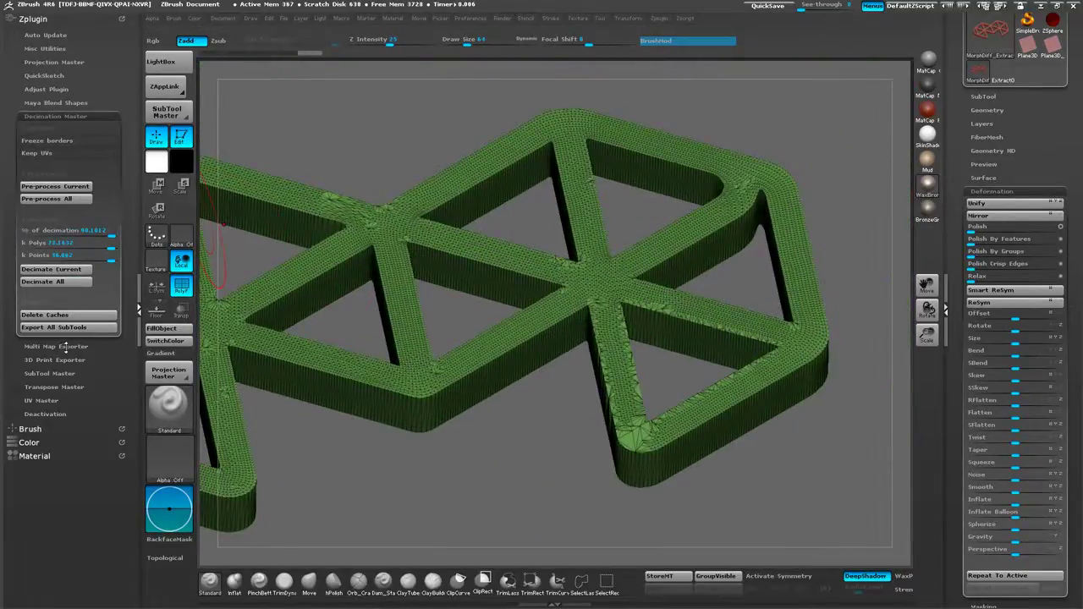
Update the logo's size ratios in the 3D Print Exporter, and open its X dimension in inches for editing.
click(60, 347)
click(67, 337)
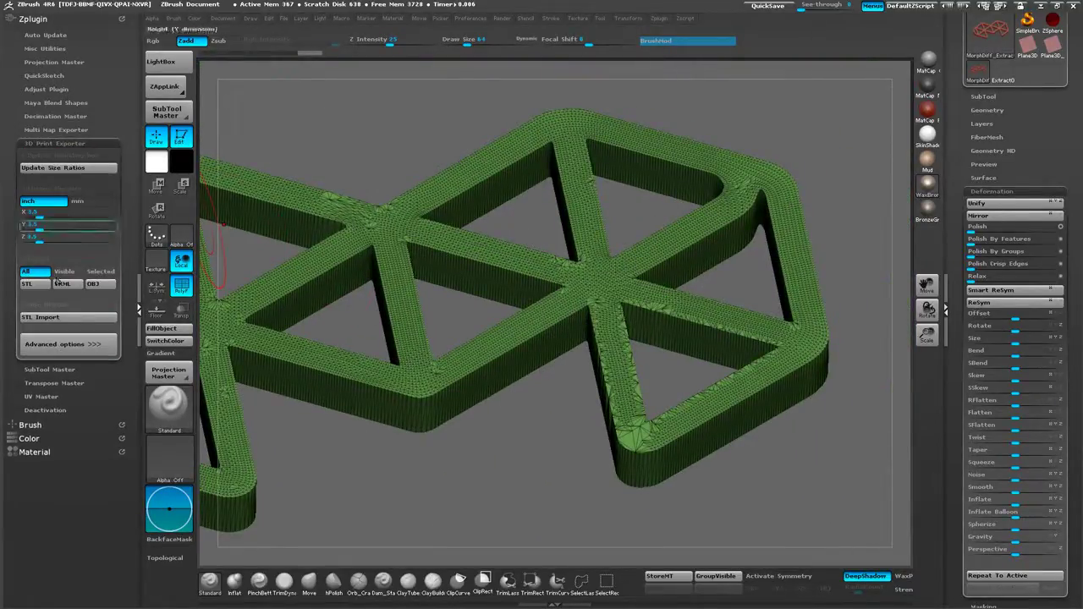
drag(385, 134, 372, 208)
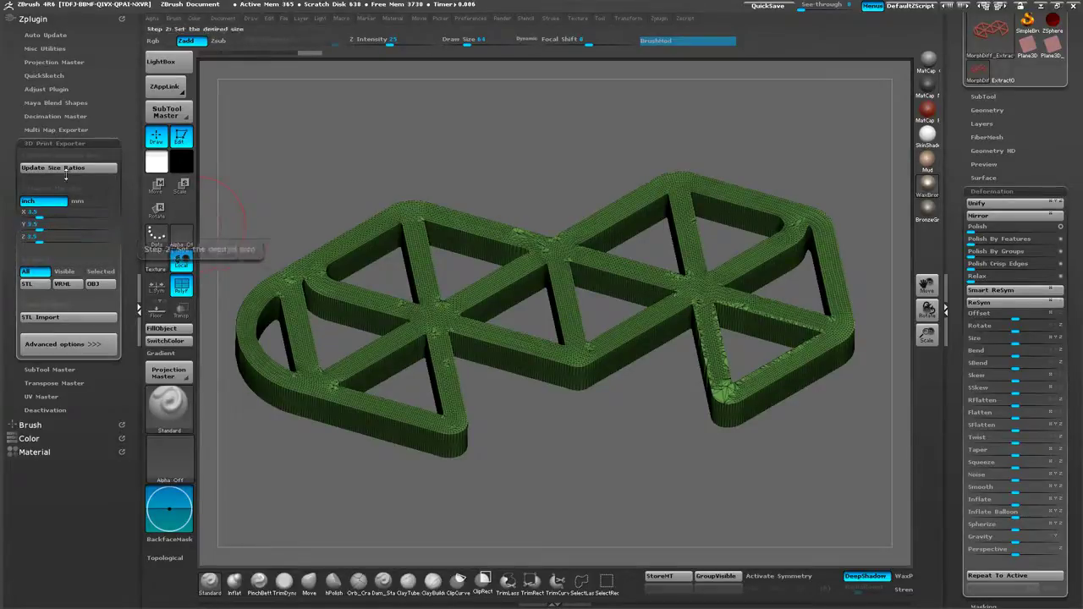
click(63, 168)
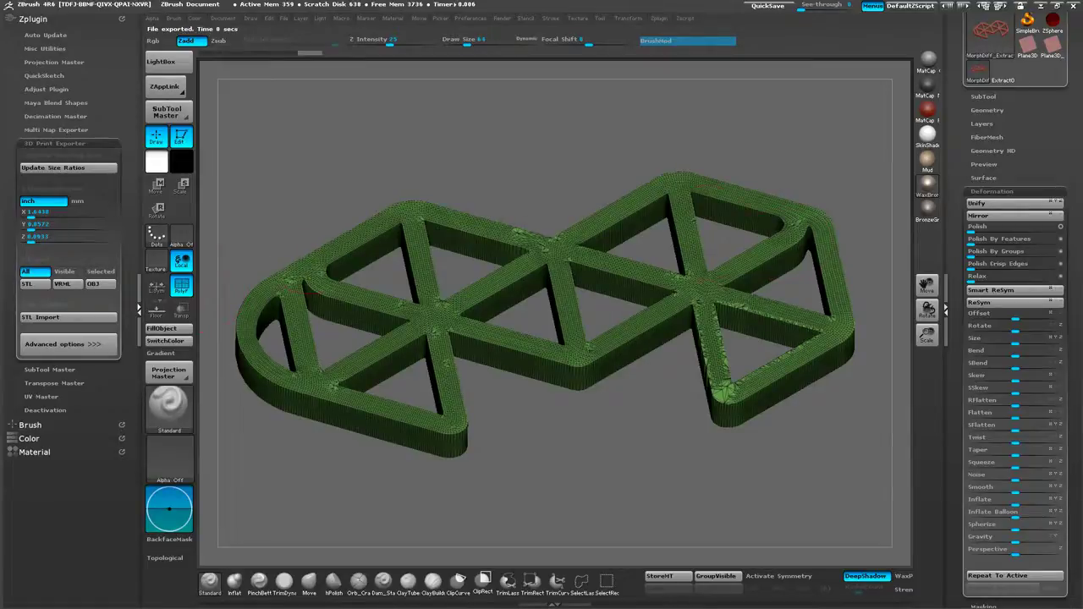
drag(428, 119, 448, 131)
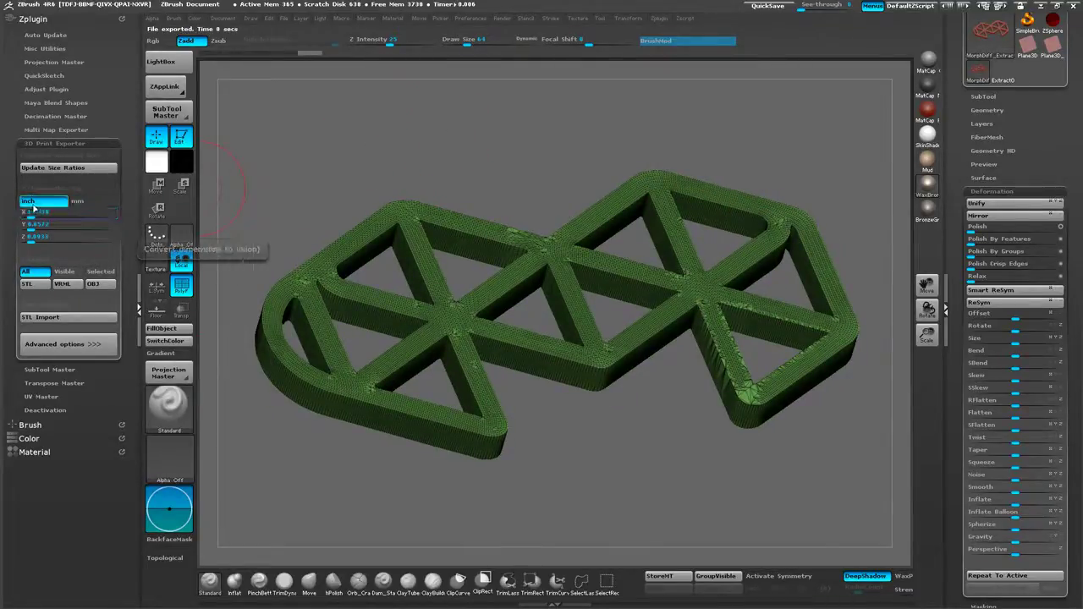
click(34, 212)
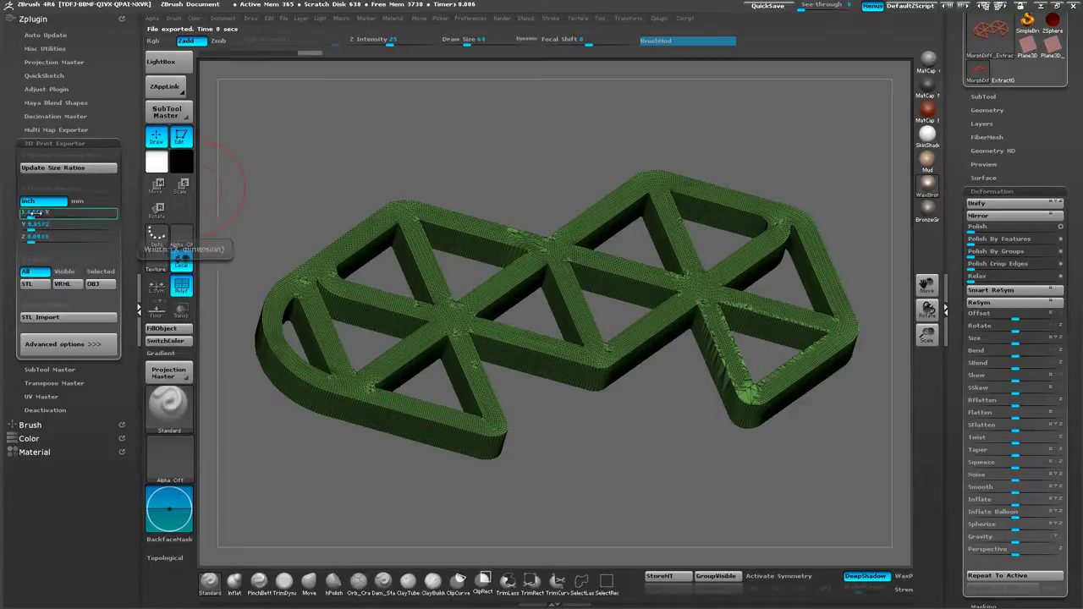
key(Return)
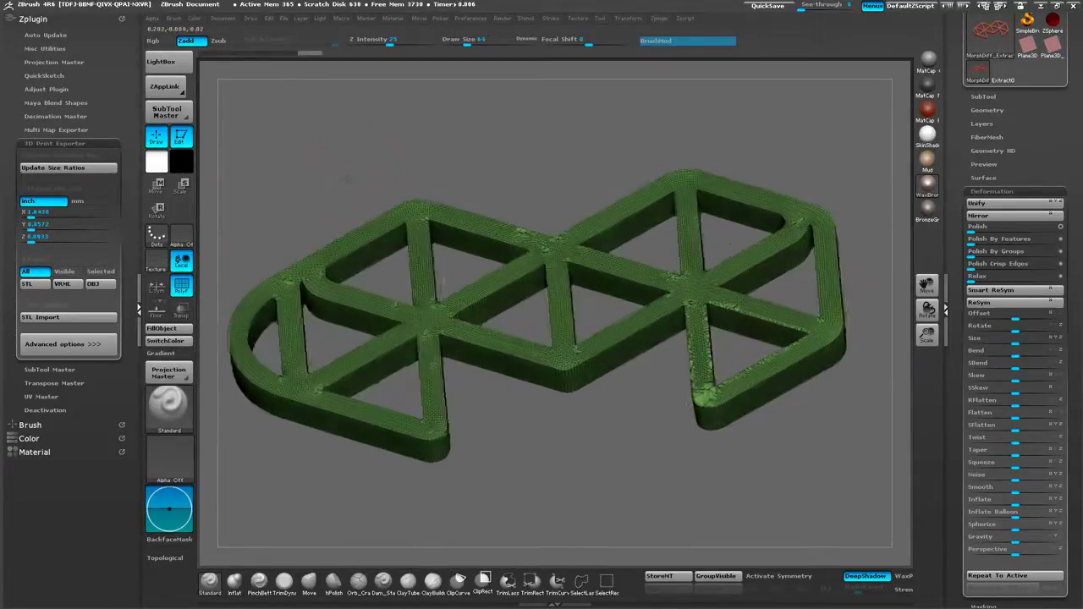
Set the logo's X dimension to 3 inches (about 76.2 mm), scaling Y and Z in proportion.
drag(347, 181, 339, 208)
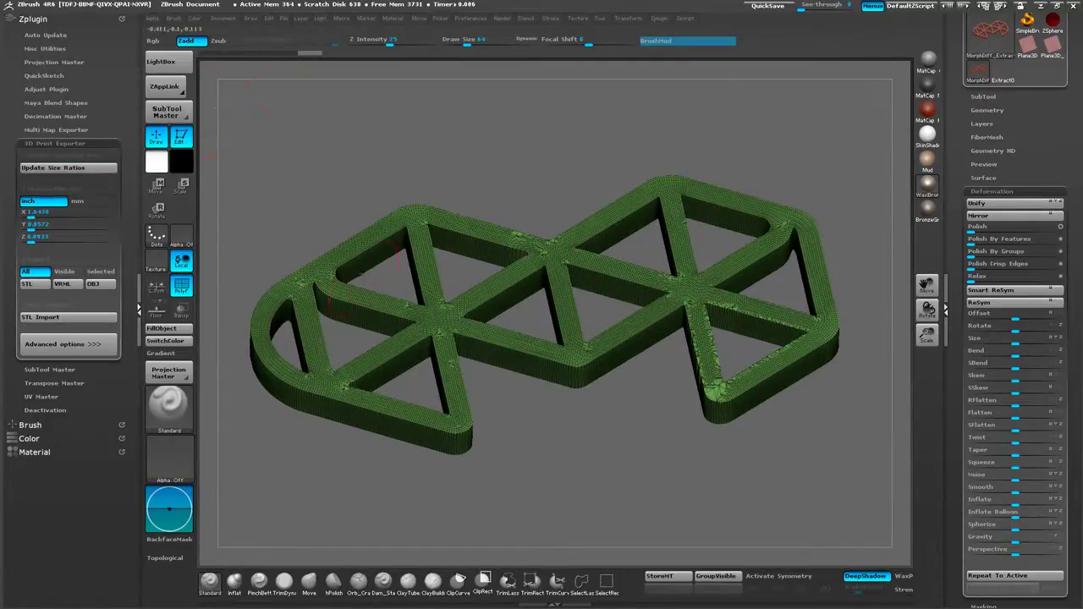
drag(507, 168, 515, 176)
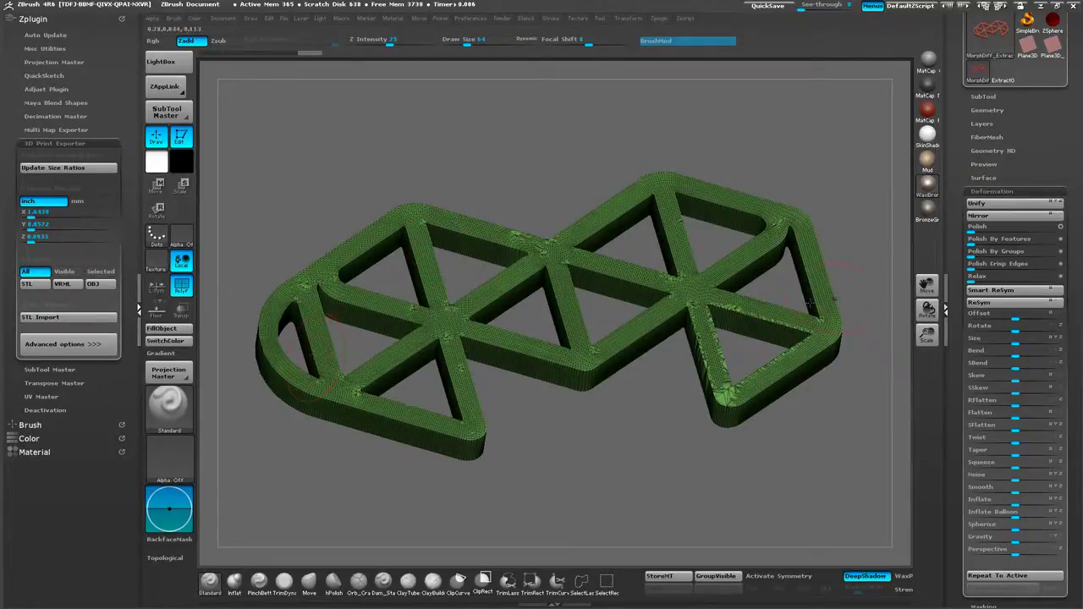
drag(333, 174, 288, 179)
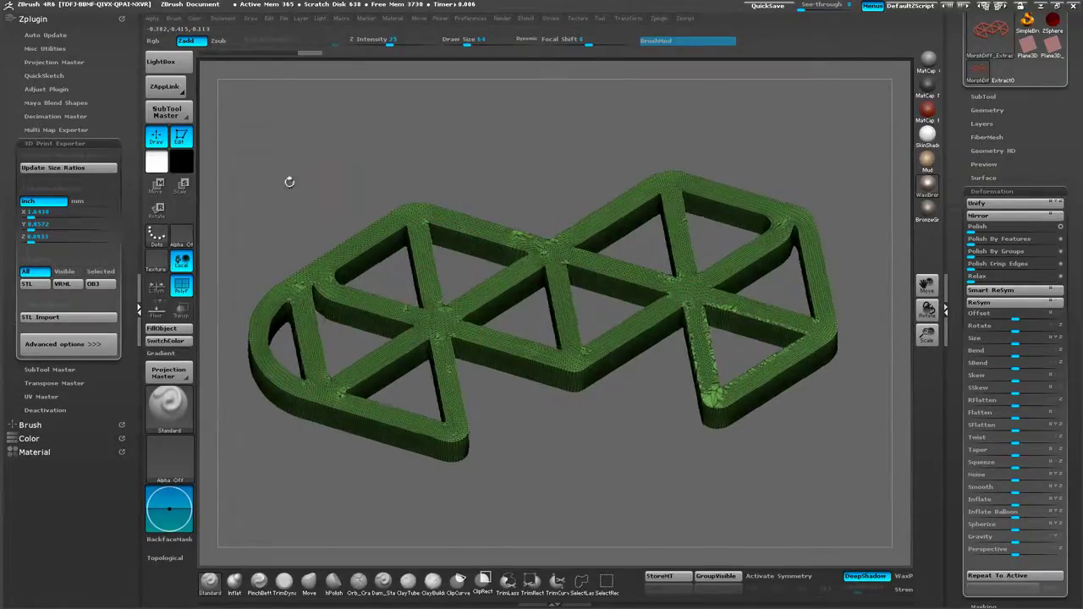
click(49, 217)
click(48, 223)
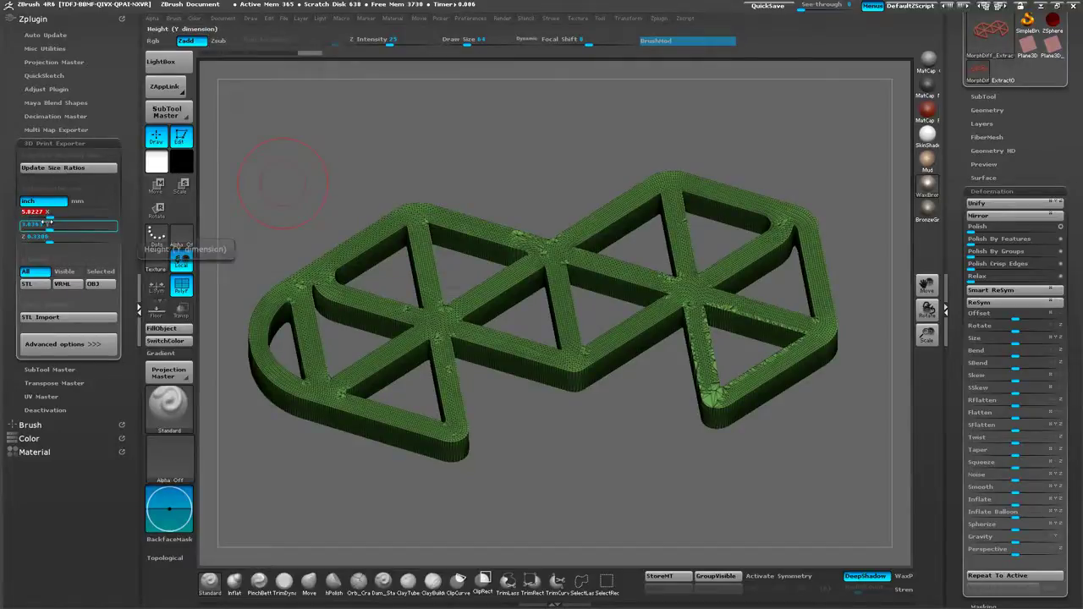
text(1.5843)
key(Return)
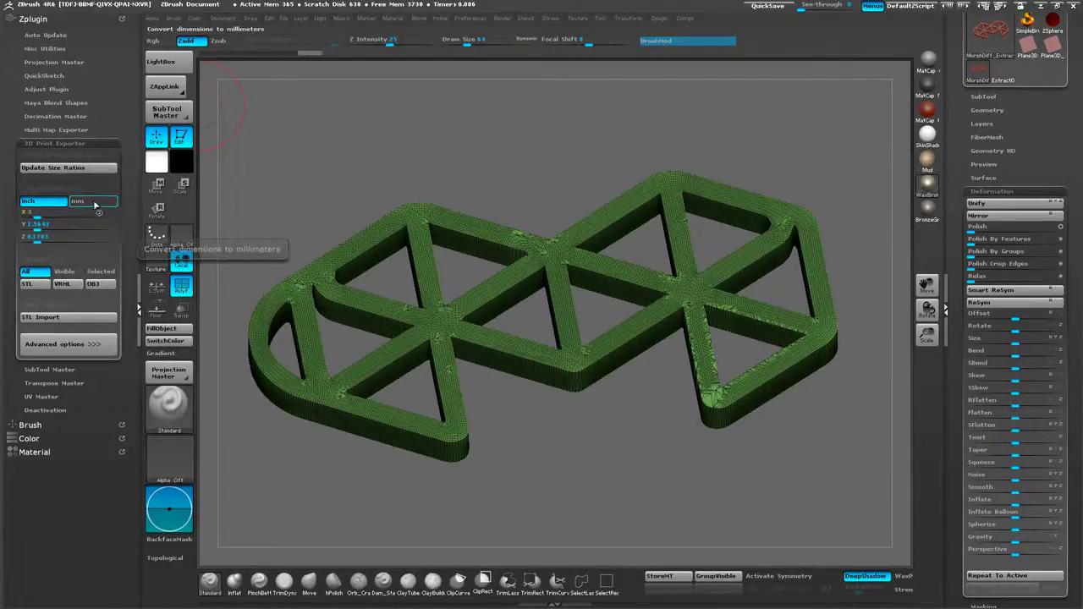
Convert the export dimensions to millimetres and limit the export to the selected SubTool.
click(93, 201)
click(102, 272)
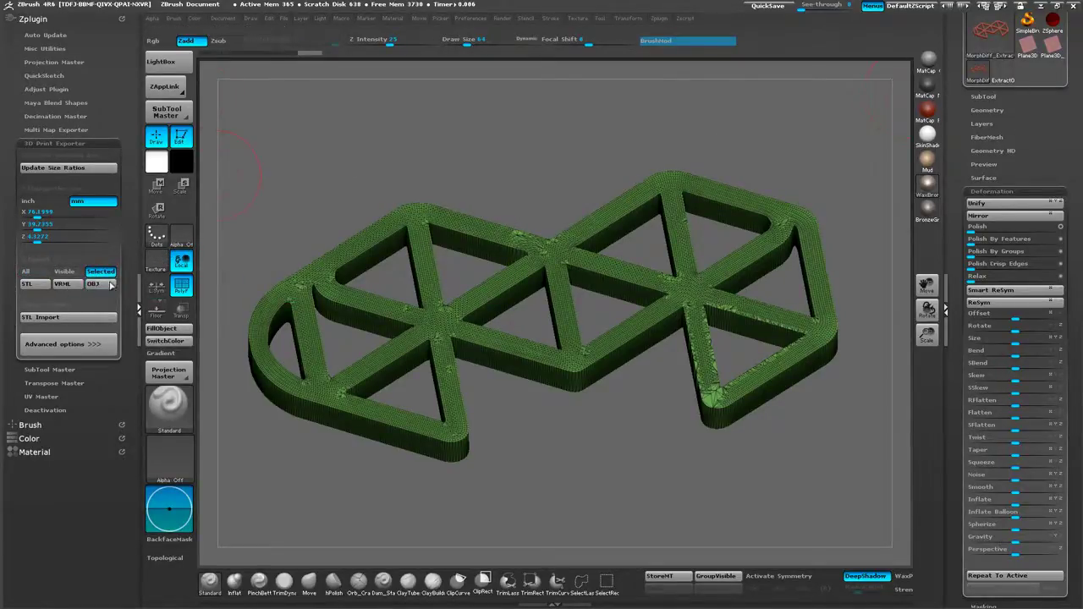
drag(481, 151, 495, 152)
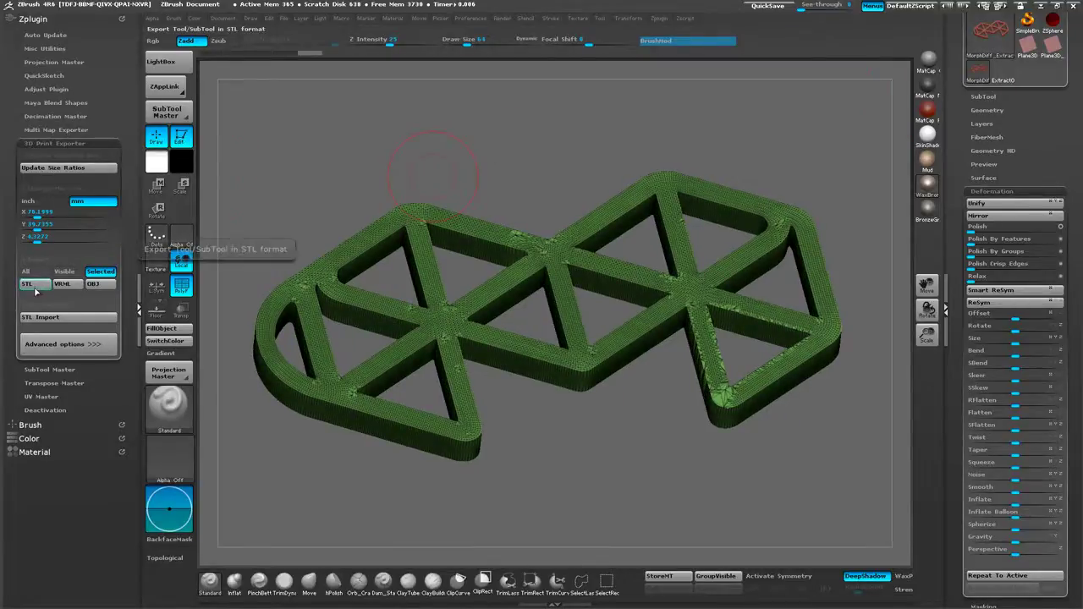
Export the logo in STL format, overwriting Mold3D_Keychain_Logo.stl in the Mold3D_Logo_Demo folder.
click(100, 313)
click(552, 322)
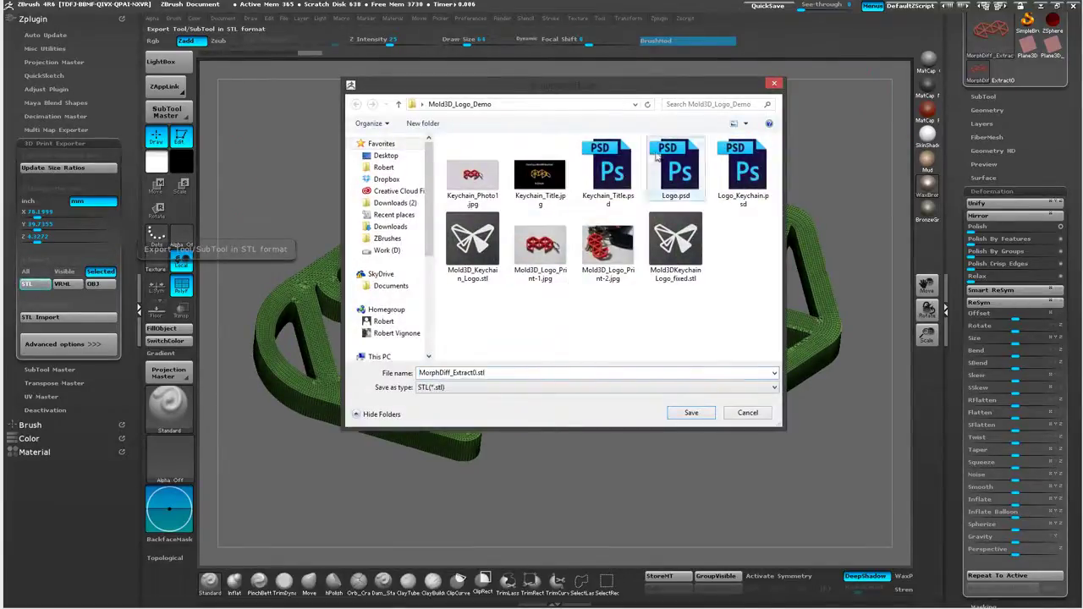
click(685, 246)
click(478, 254)
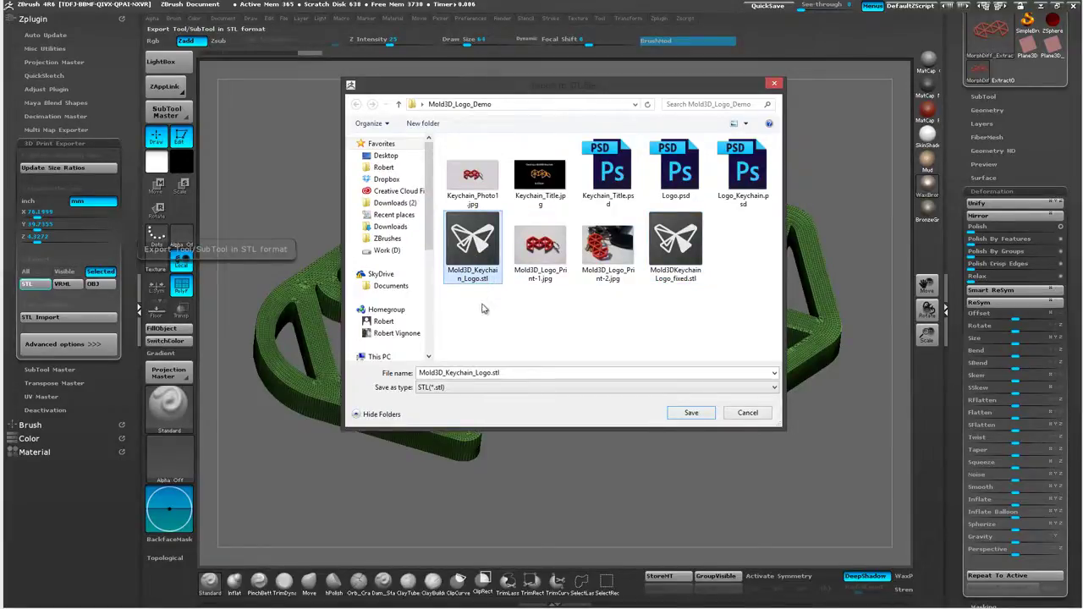
double_click(474, 243)
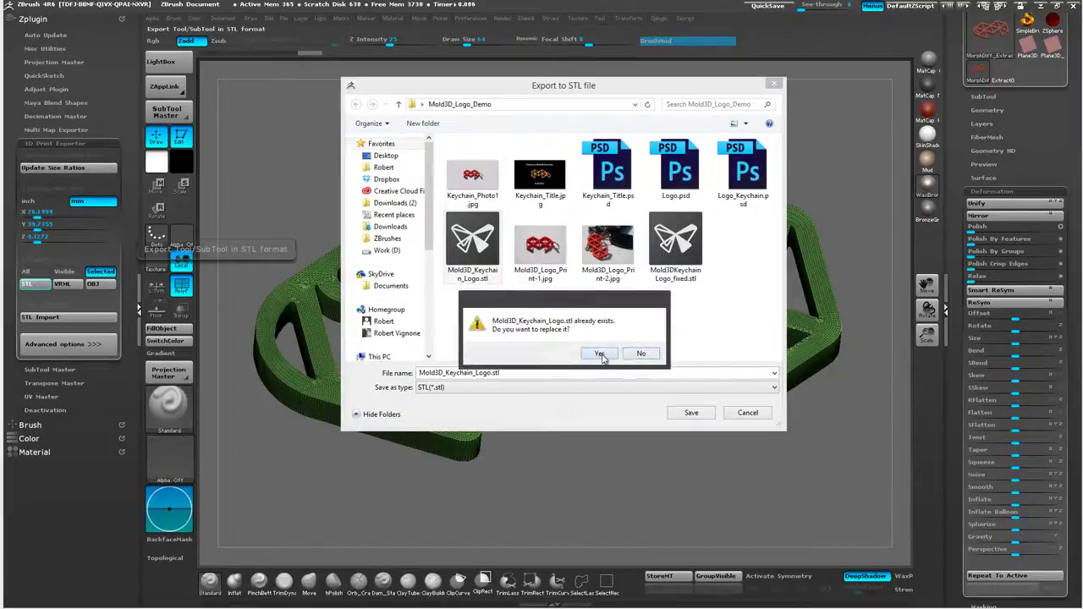
click(593, 355)
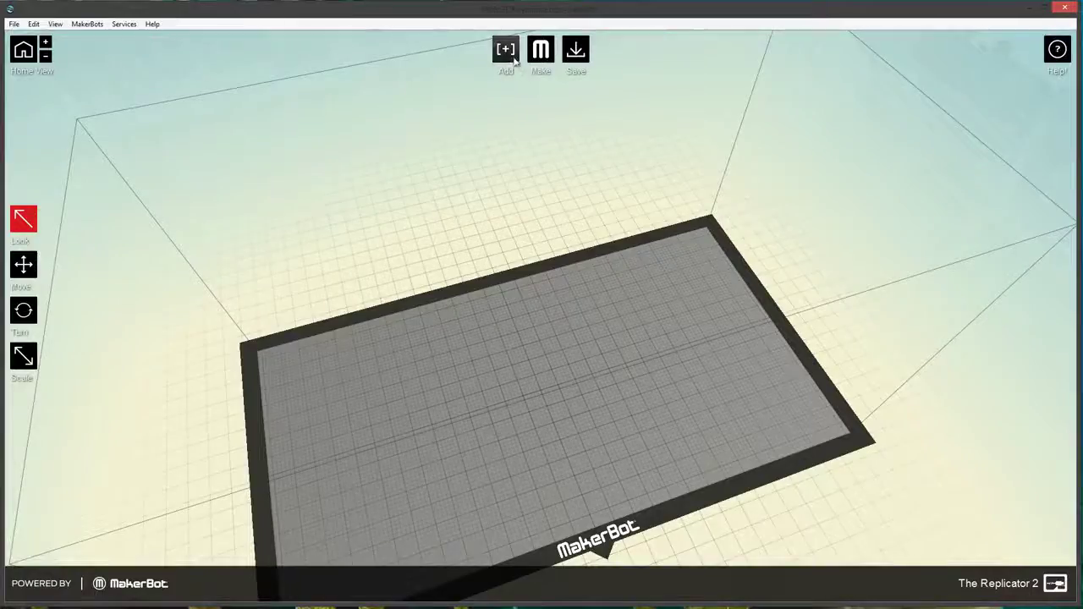
Switch to the MakerBot software and add Mold3D_Keychain_Logo.stl to the build plate.
click(506, 49)
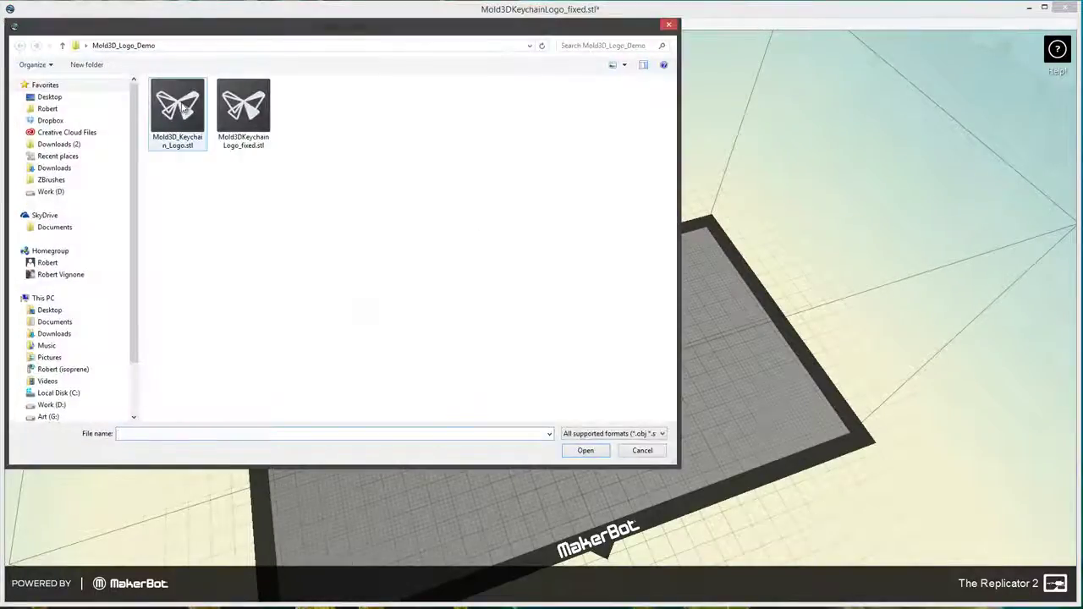
click(181, 106)
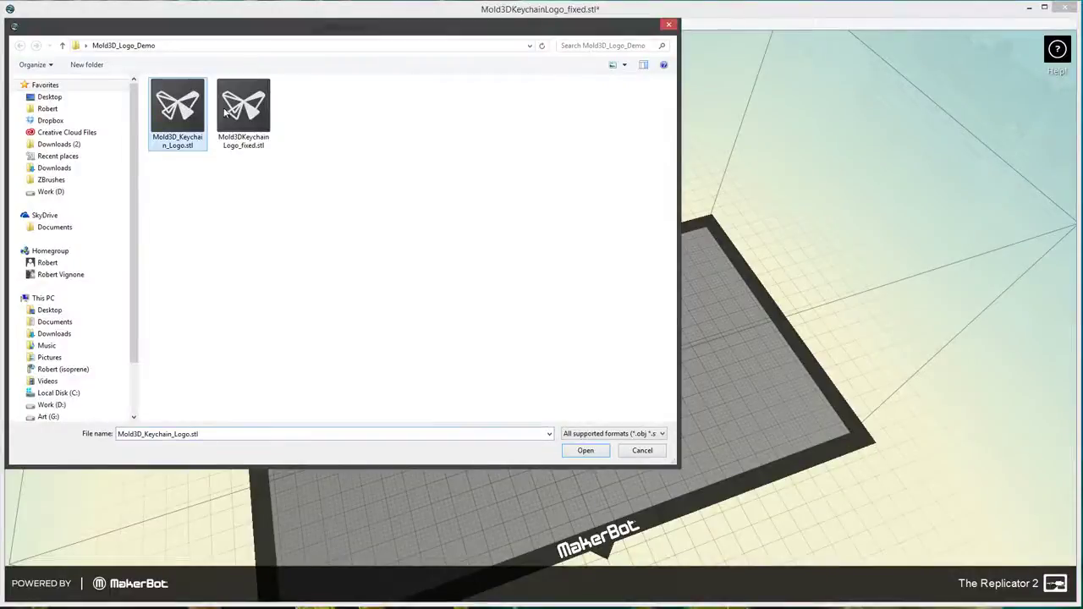
click(586, 450)
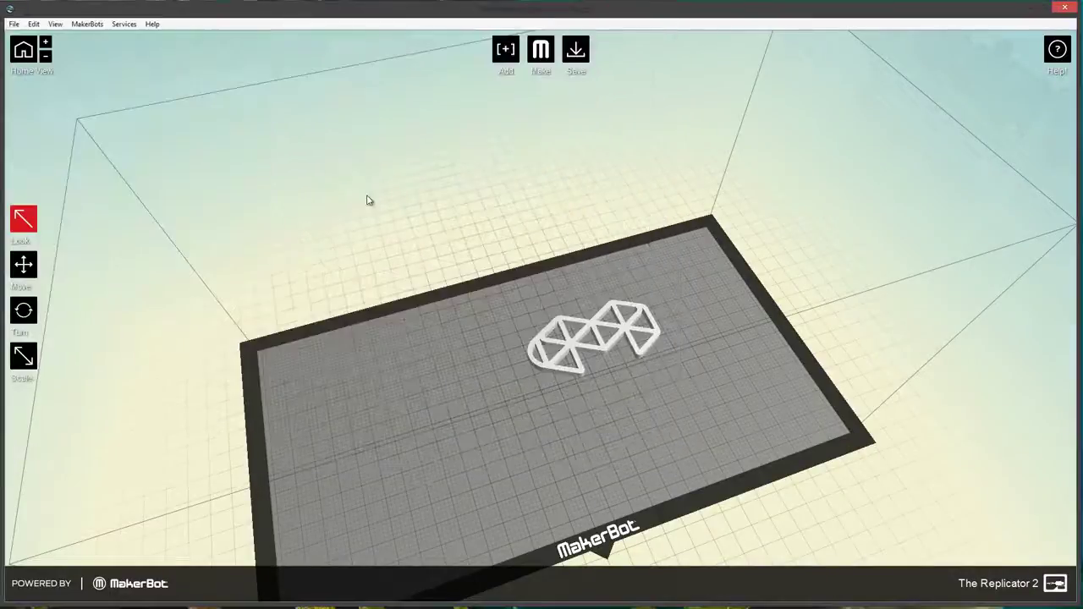
Select the logo and reposition it on the MakerBot build plate, checking its placement.
click(589, 346)
click(23, 264)
drag(607, 348, 545, 416)
right_drag(545, 415, 542, 263)
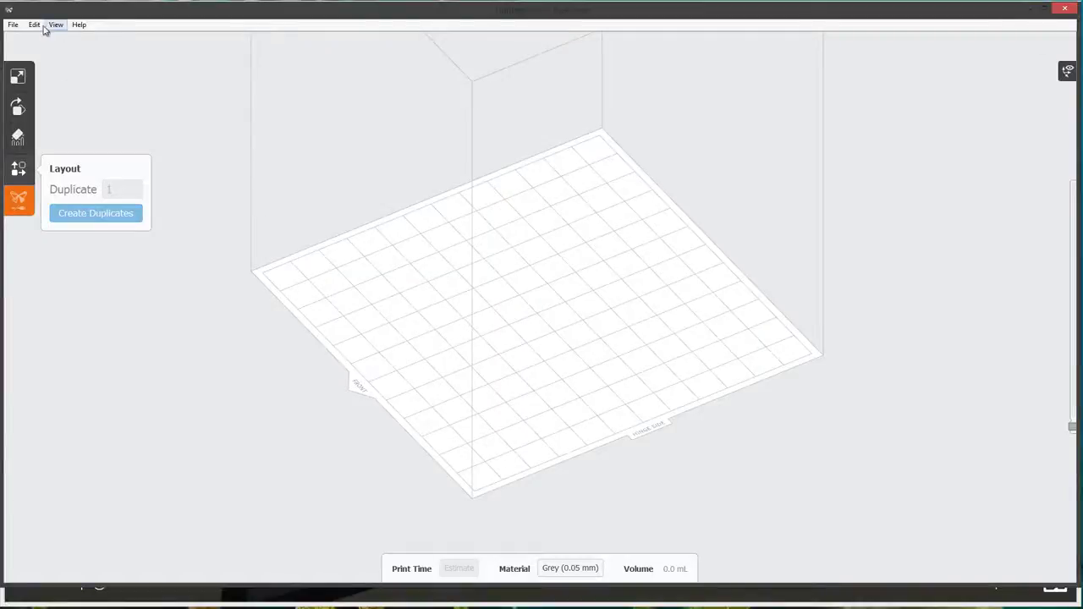
Switch to PreForm and open Mold3D_Keychain_Logo.stl.
click(14, 24)
click(36, 51)
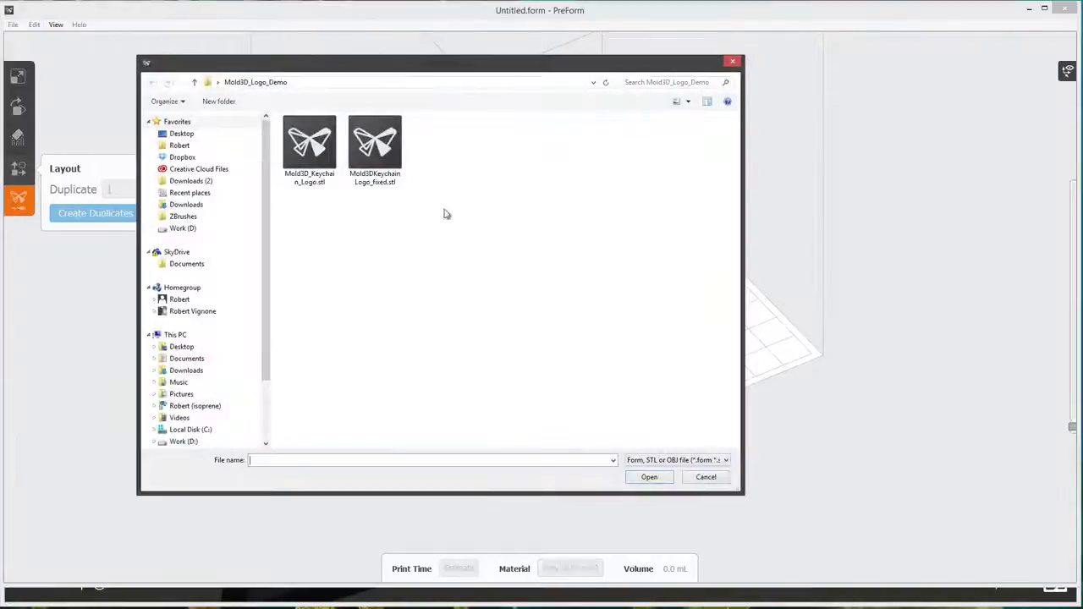
double_click(311, 150)
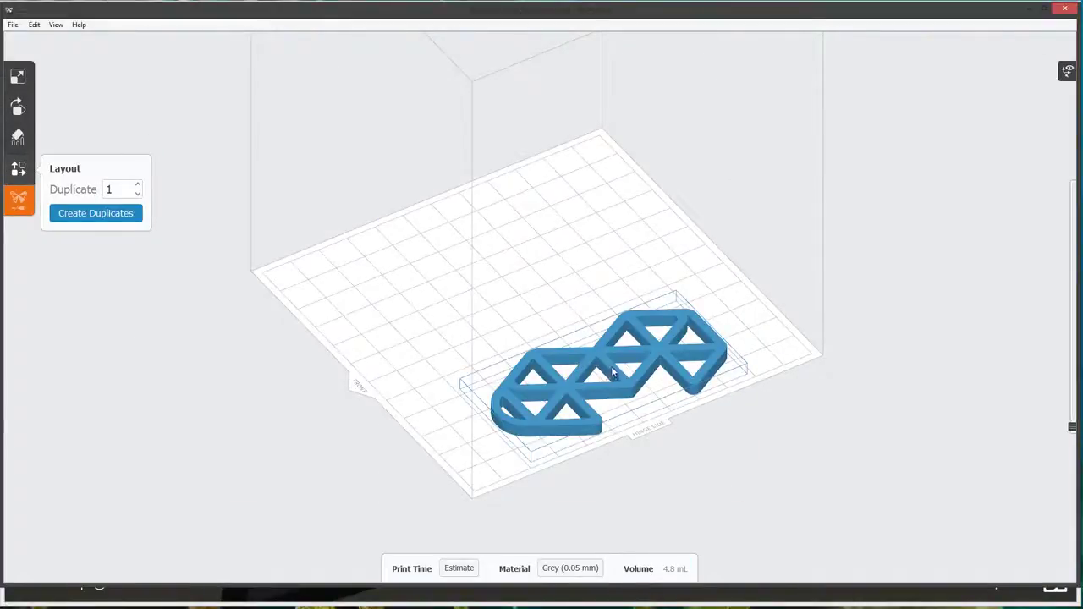
Move the logo to the middle of the build platform in layout mode.
click(20, 168)
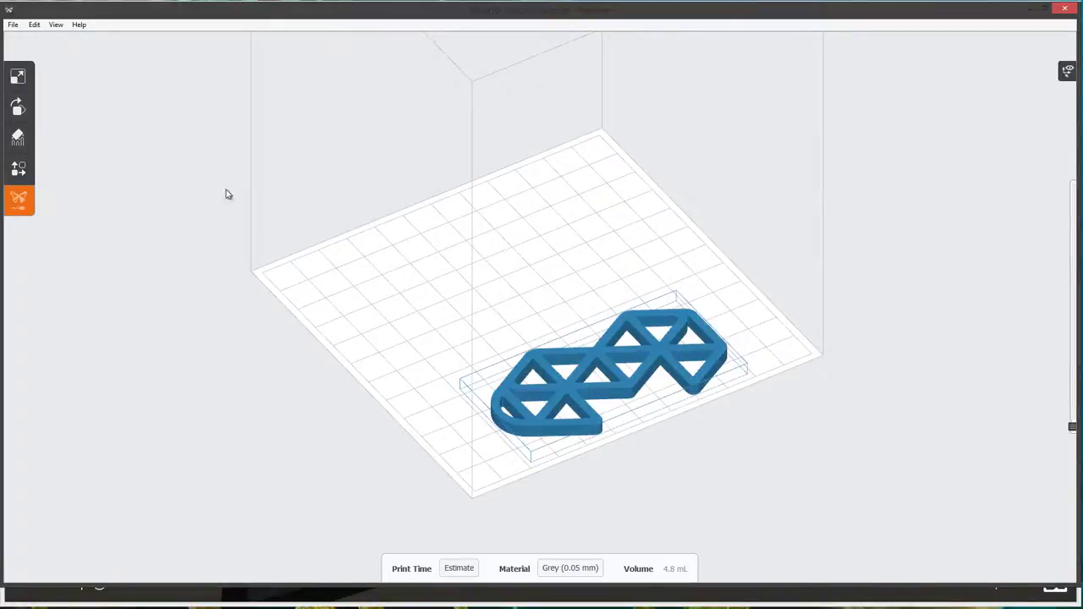
click(20, 168)
drag(536, 426, 527, 297)
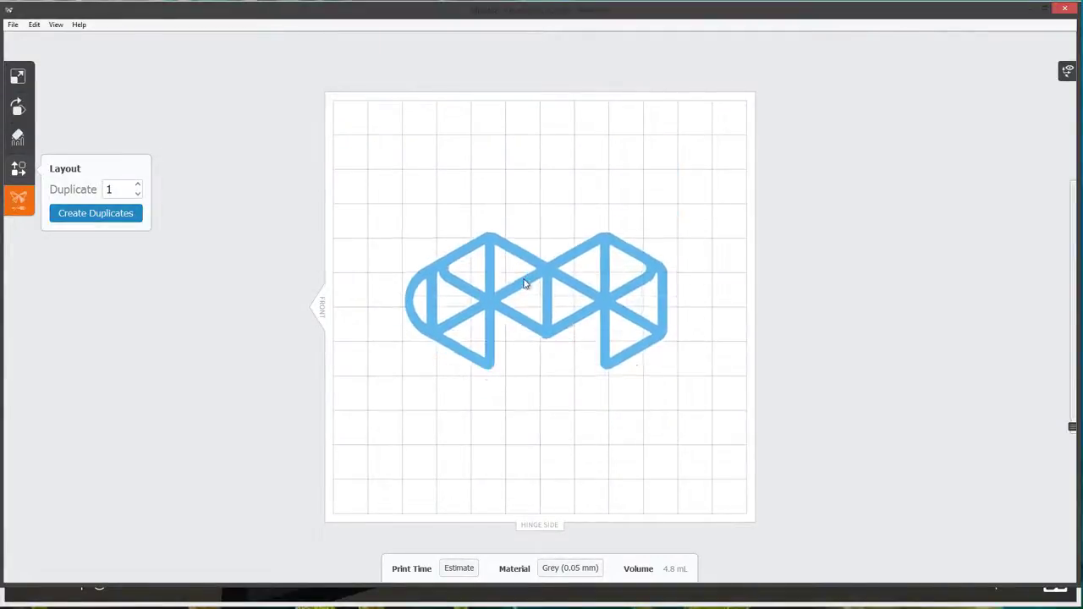
Preview the logo's print slices up to layer 87 and examine the model up close.
mouse_move(530, 264)
right_down()
mouse_move(497, 198)
mouse_move(553, 212)
right_up()
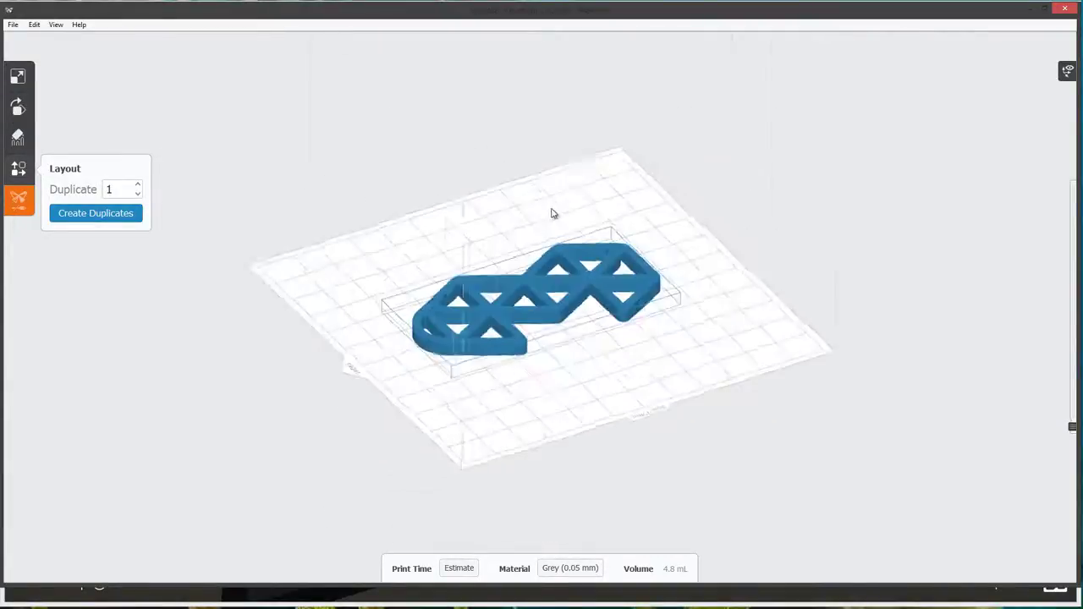
scroll(735, 320, up, 5)
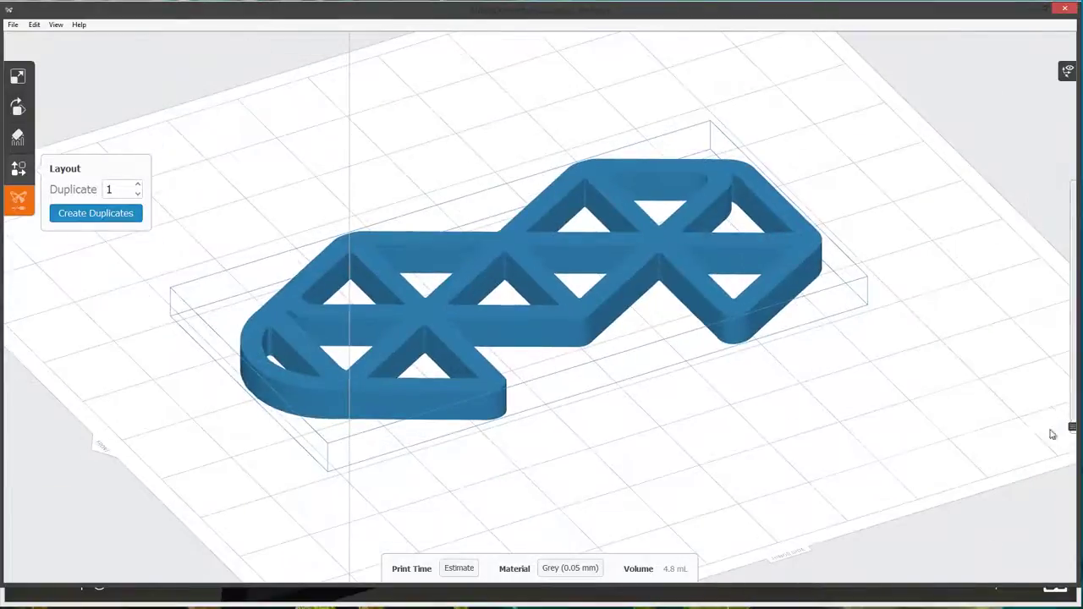
drag(1074, 429, 1022, 83)
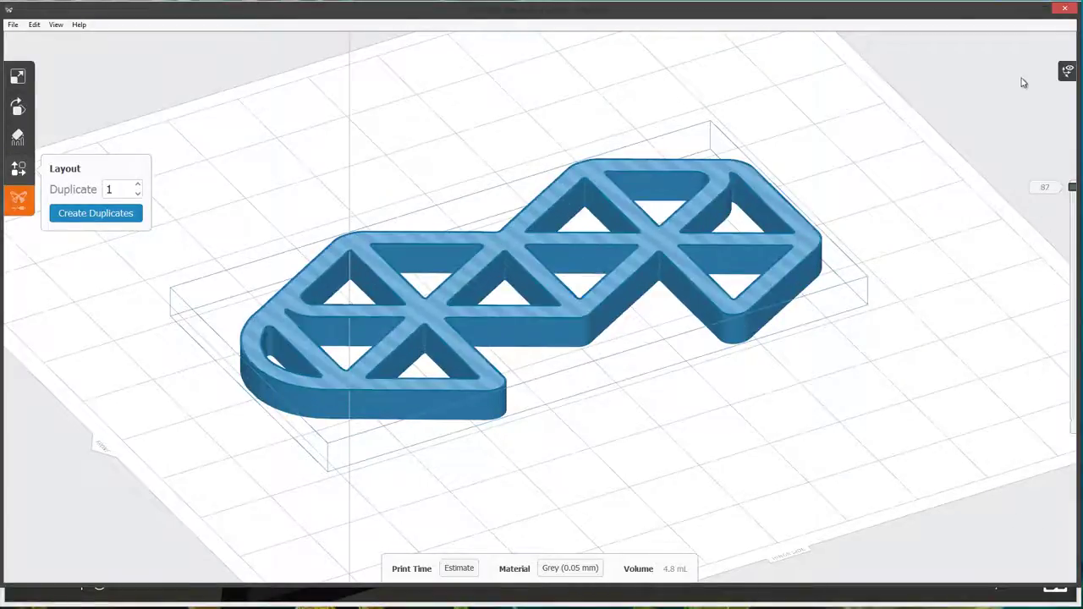
right_drag(888, 170, 908, 145)
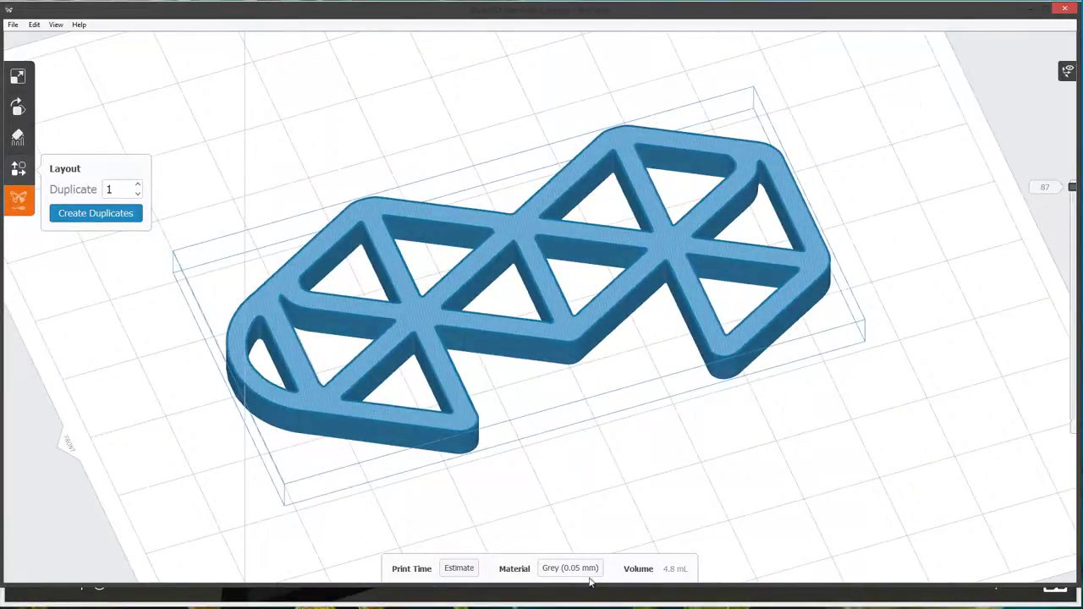